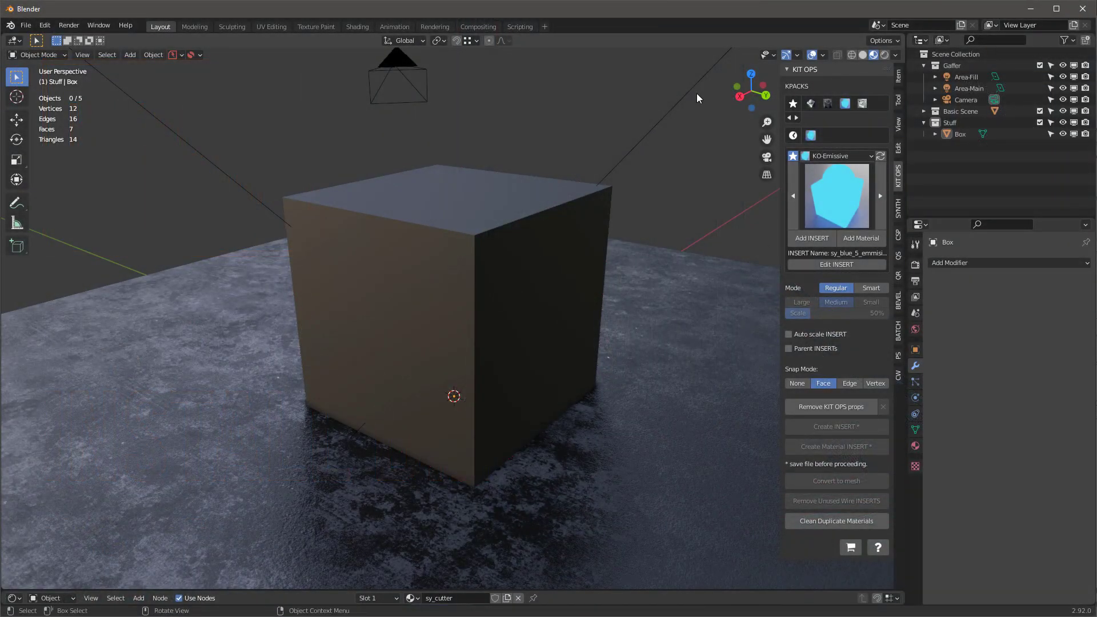
Zoom in and orbit the viewport around the plain box to see more of its top
scroll(464, 288, up, 4)
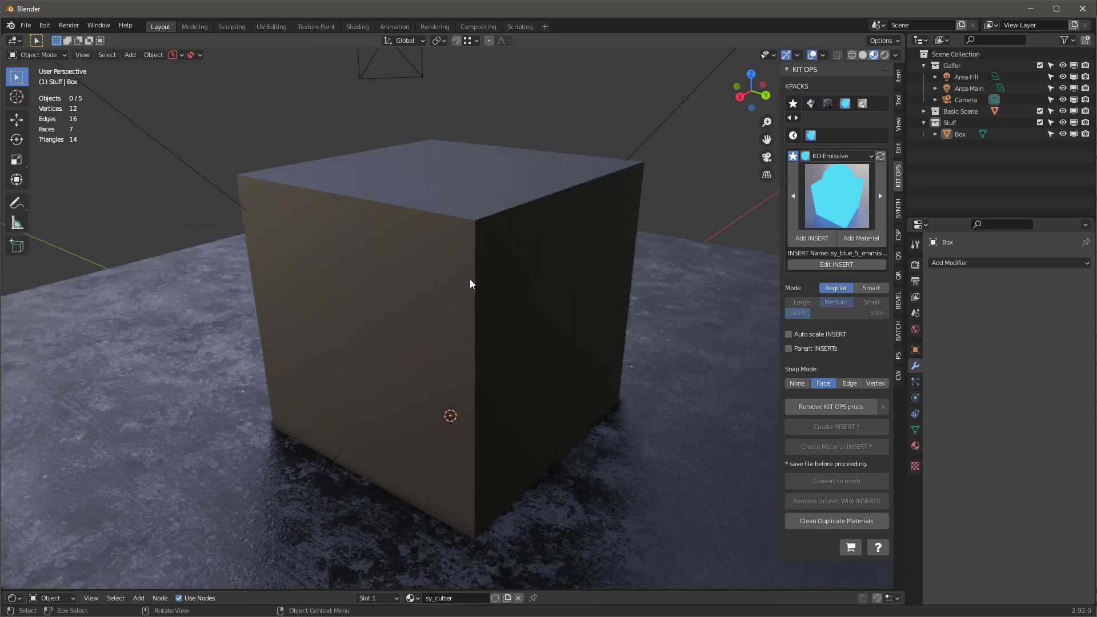
middle_drag(522, 275, 517, 279)
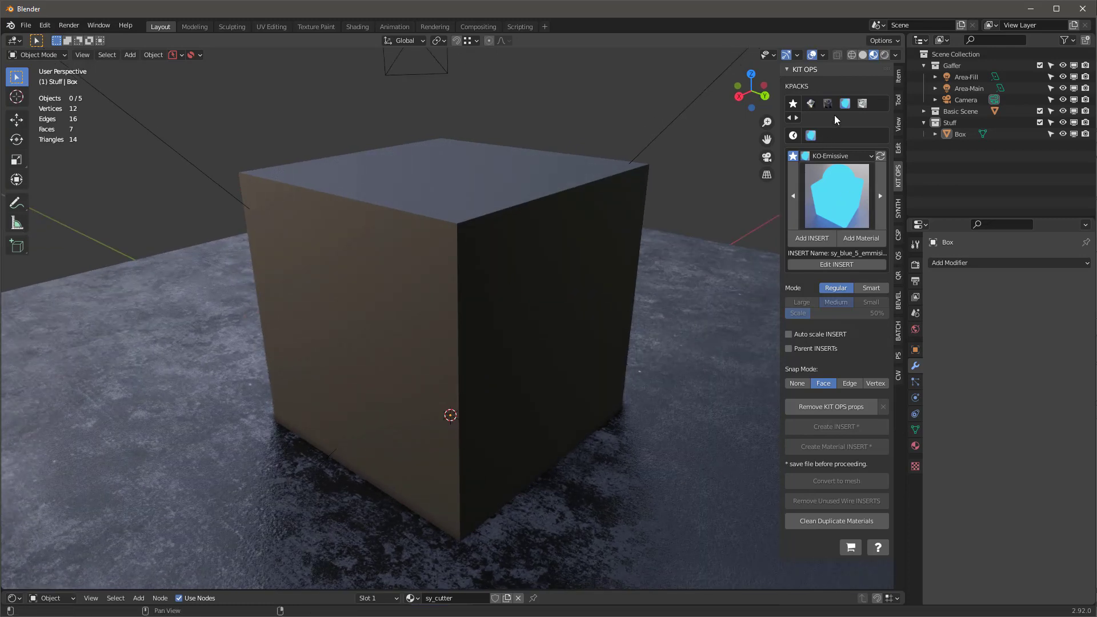
middle_drag(493, 267, 490, 272)
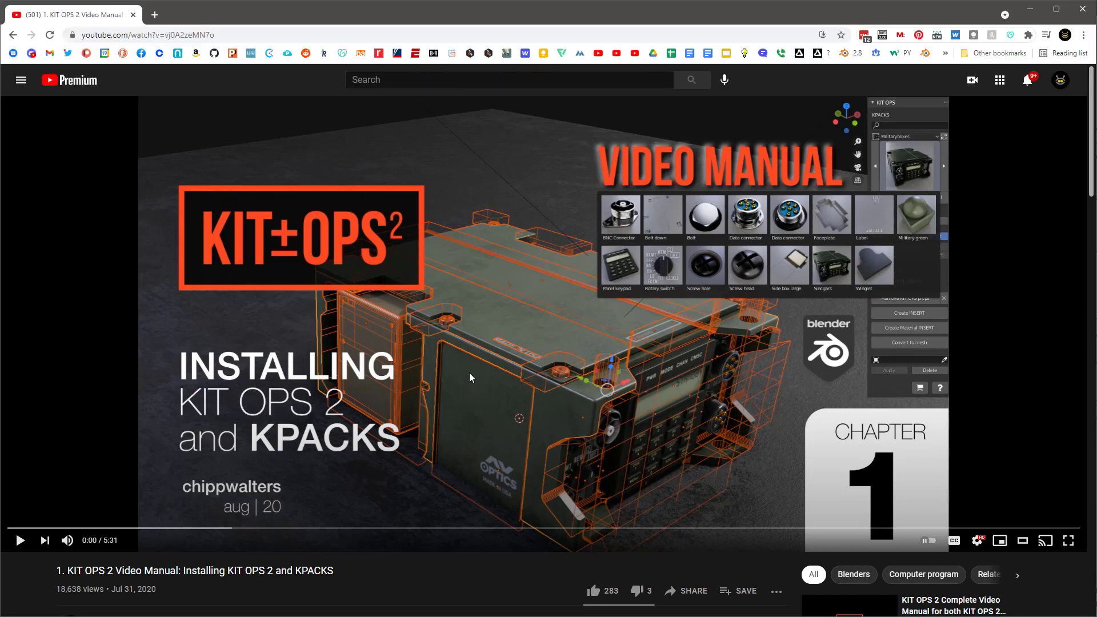
Minimize the YouTube KIT OPS 2 manual to return to the Blender box scene
click(1030, 9)
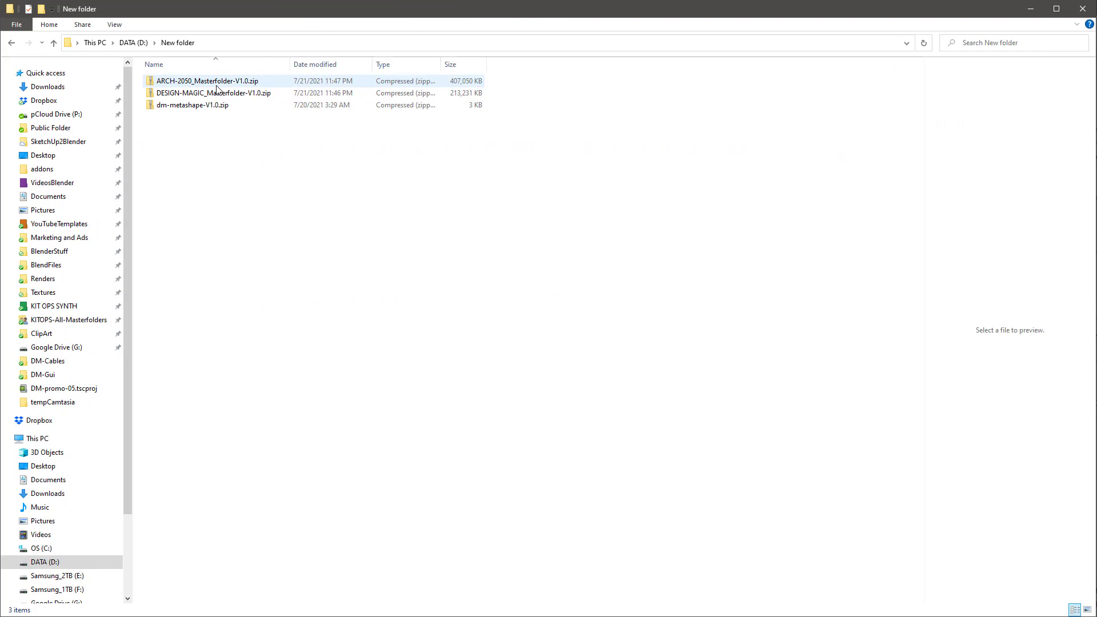
Select the ARCH-2050, DESIGN-MAGIC and dm-metashape zips in turn, then clear the selection
click(218, 83)
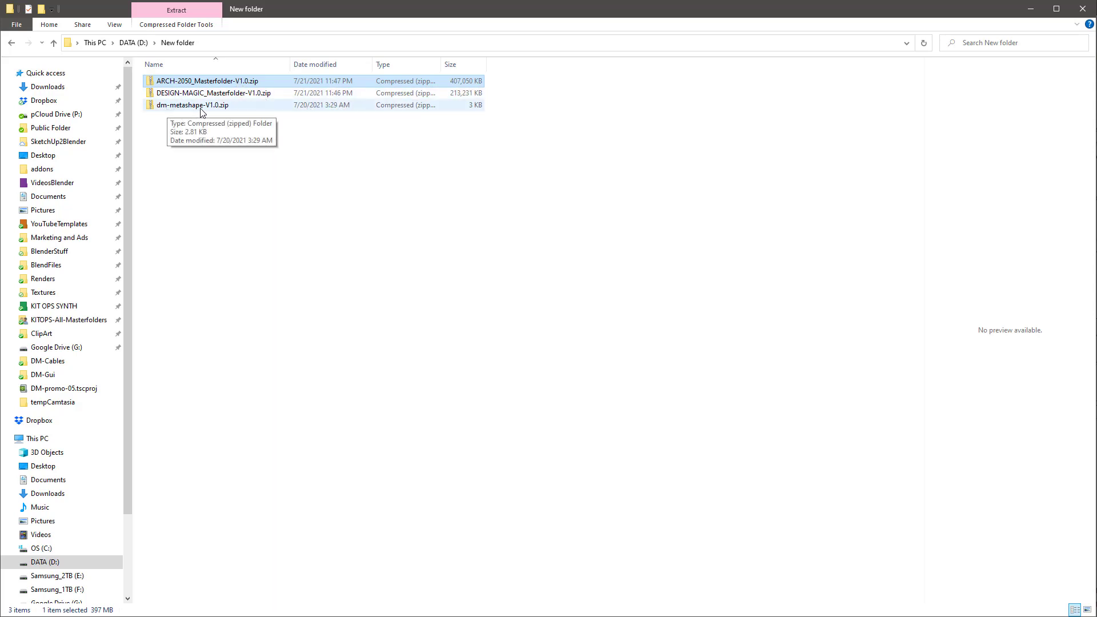
click(247, 197)
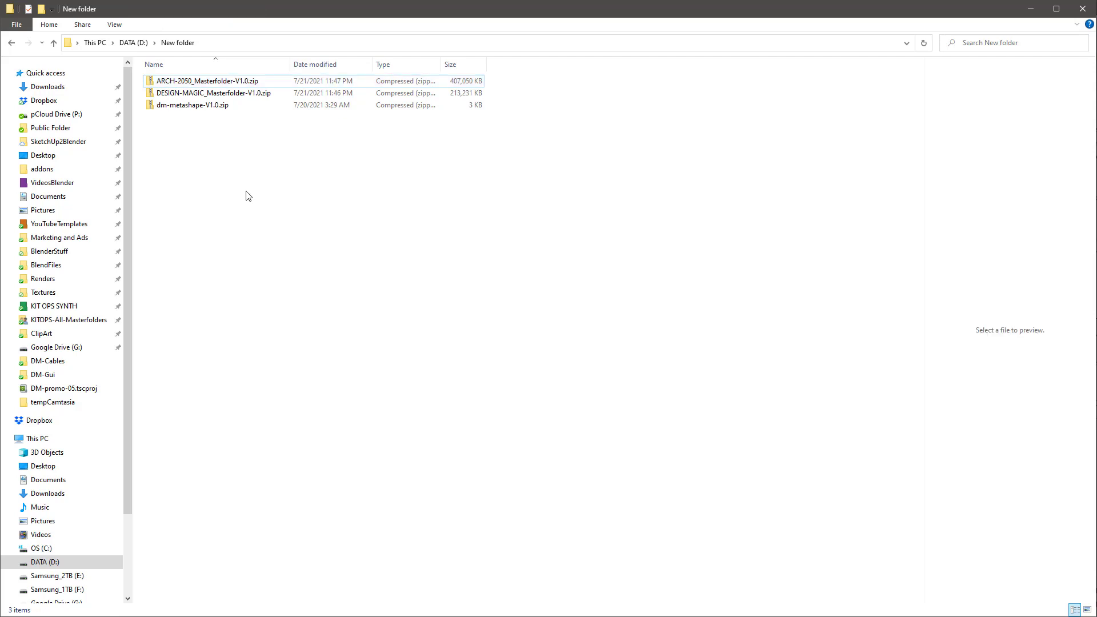
click(192, 107)
click(189, 80)
click(203, 92)
click(200, 83)
click(207, 93)
click(240, 194)
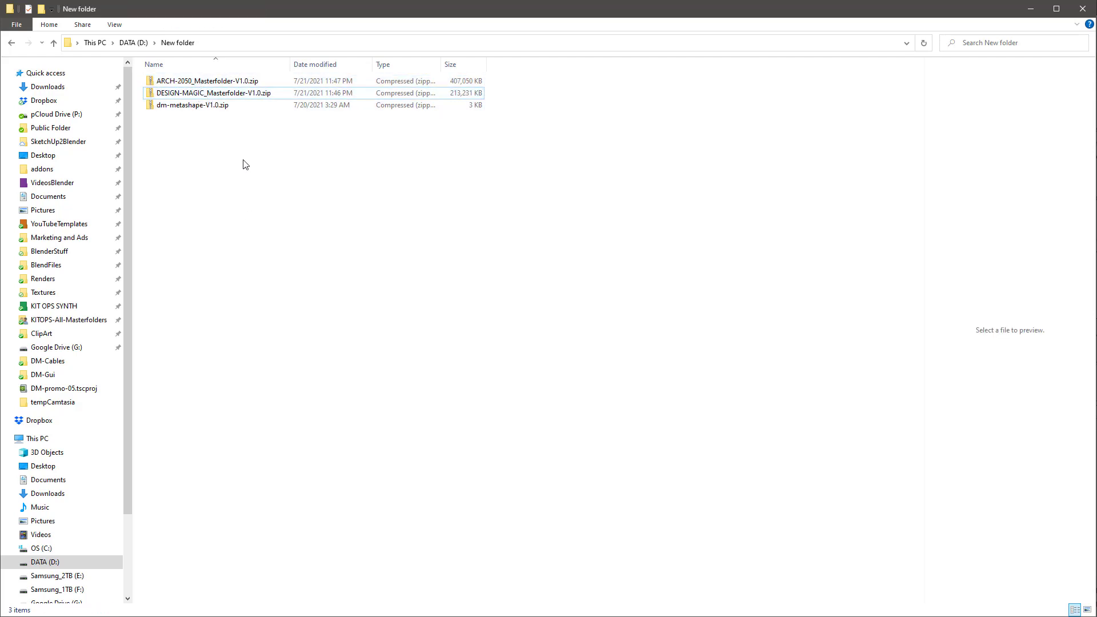
Extract All the ARCH-2050 and DESIGN-MAGIC masterfolder zips into their default folders
right_click(222, 81)
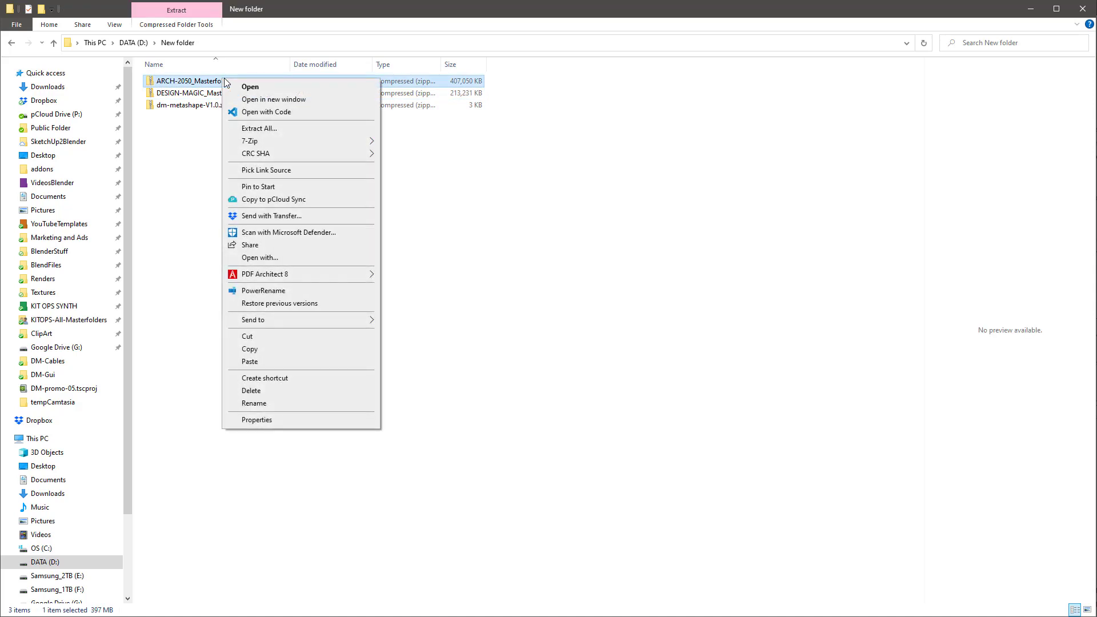
click(280, 133)
key(Return)
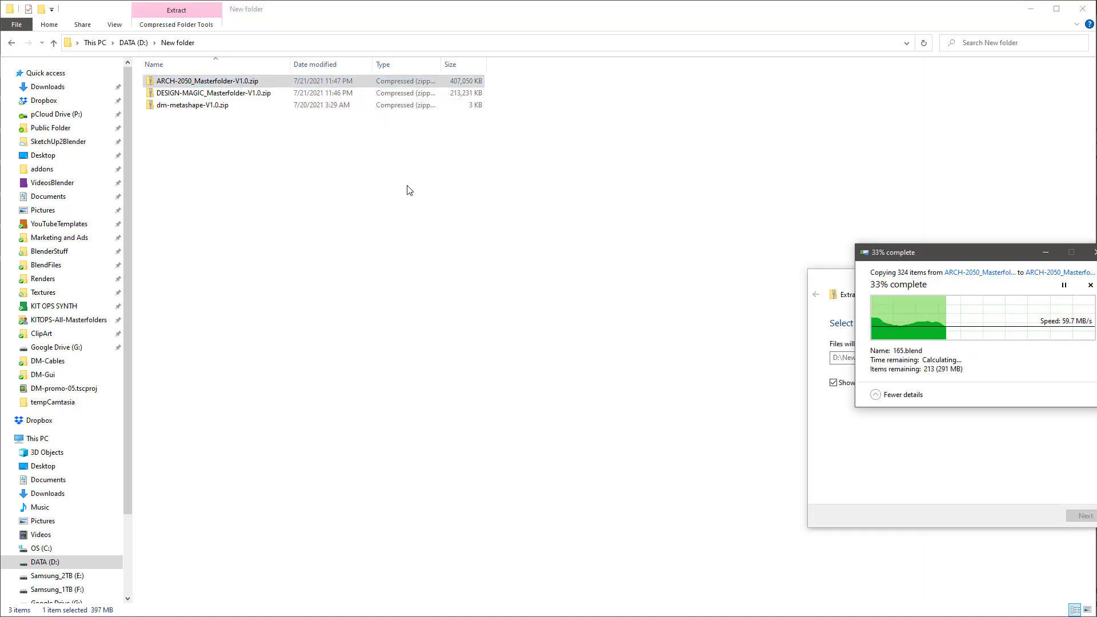
right_click(183, 104)
click(233, 157)
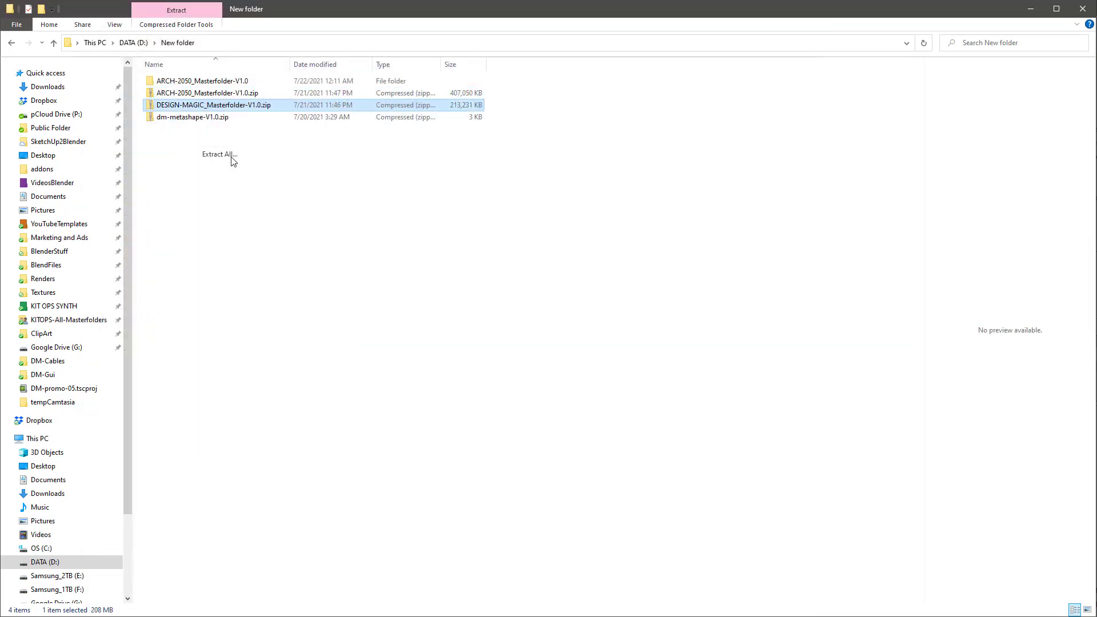
key(Return)
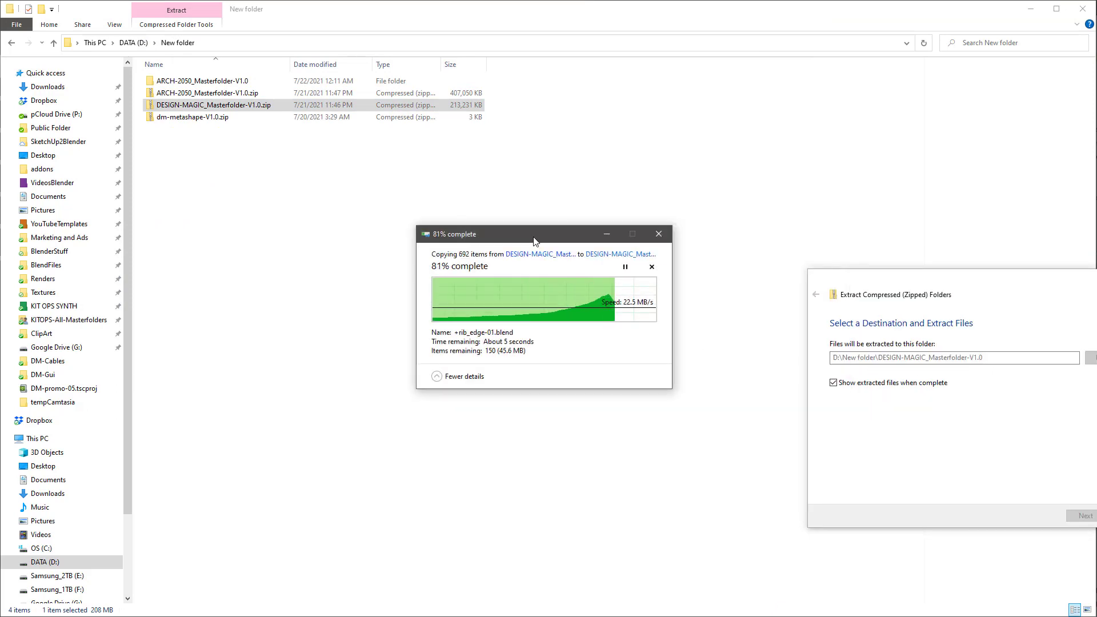
key(ctrl+w)
click(196, 138)
click(176, 82)
click(177, 94)
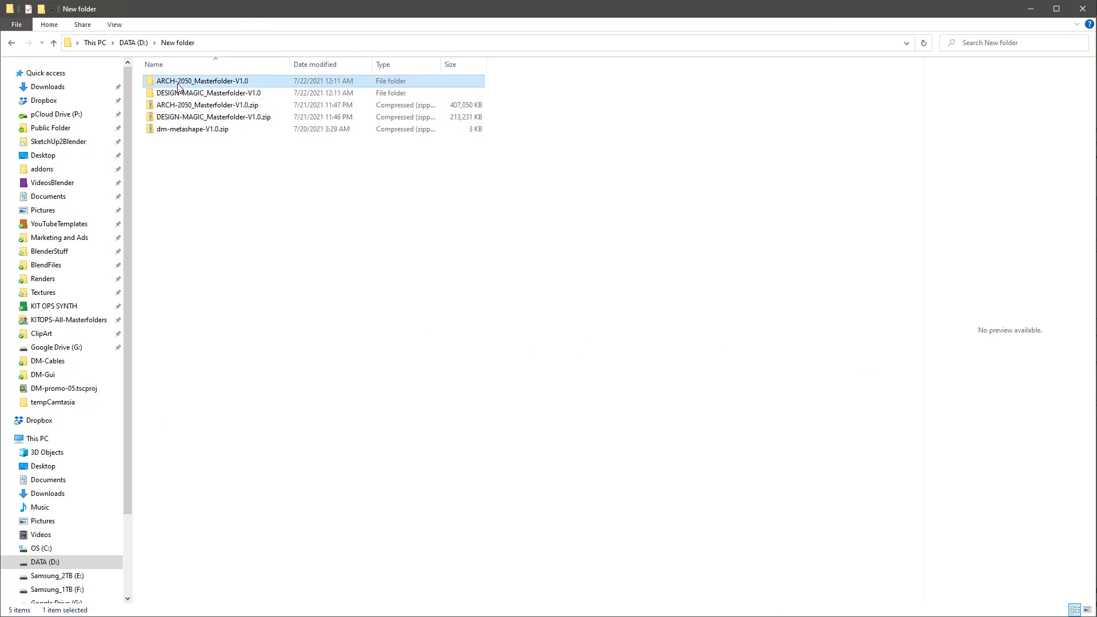
click(188, 130)
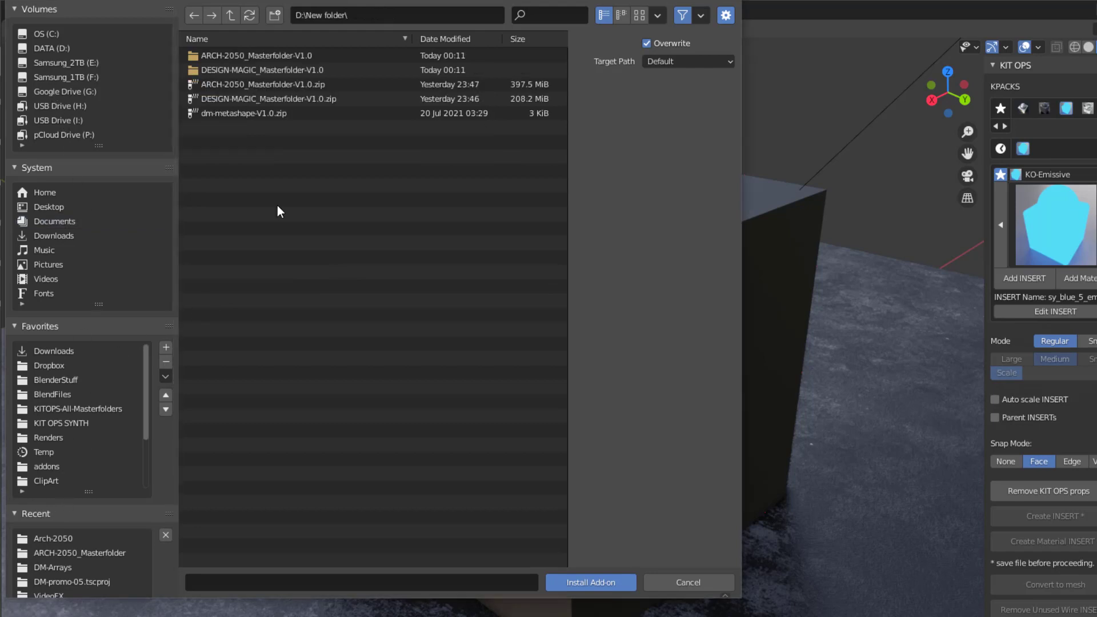
Install dm-metashape-V1.0.zip, enable DESIGN MAGIC METASHAPE and show its METASHAPE sidebar panel
click(242, 114)
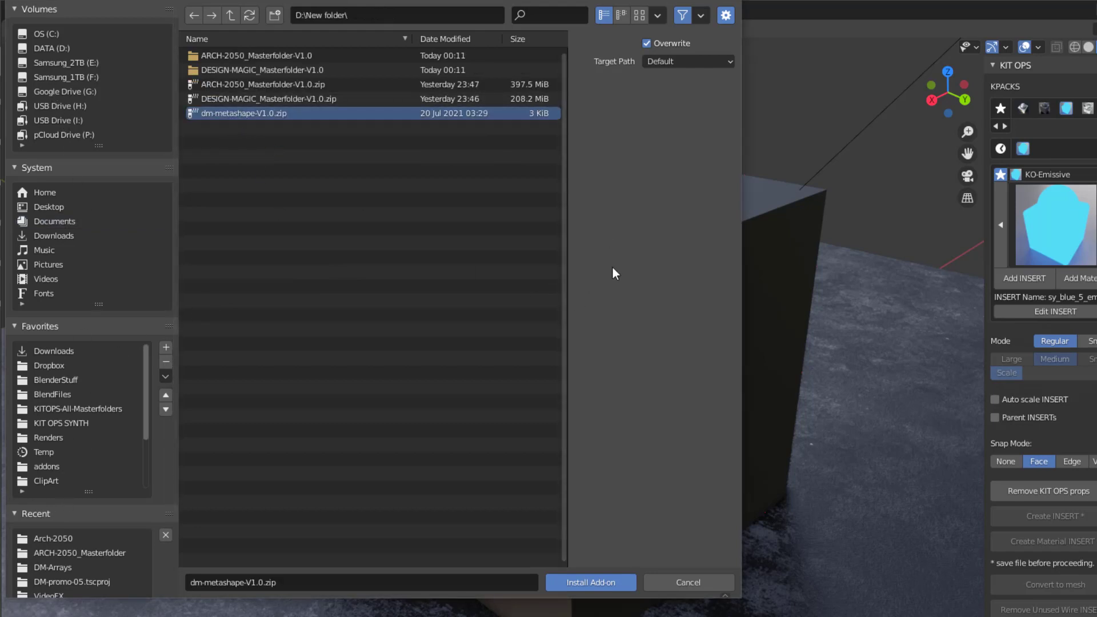
click(583, 583)
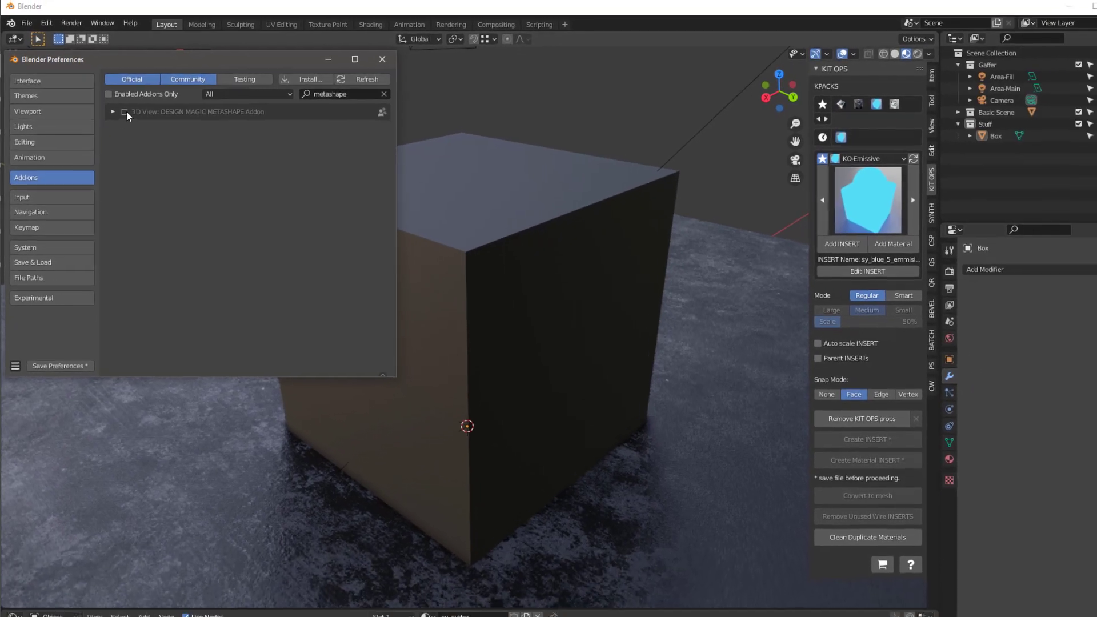
click(119, 112)
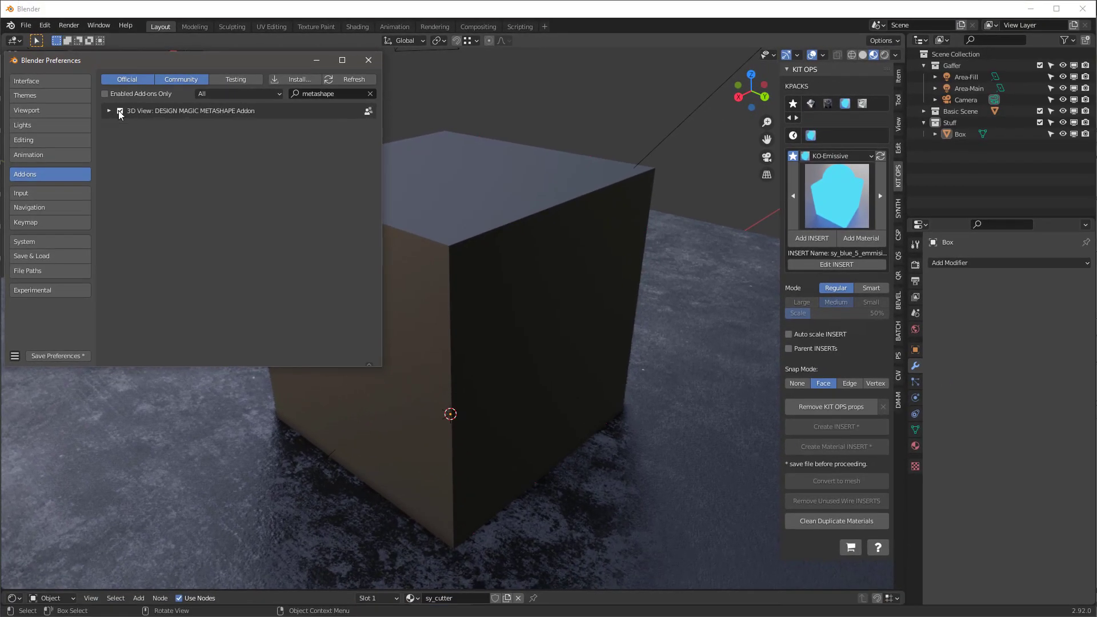
click(898, 403)
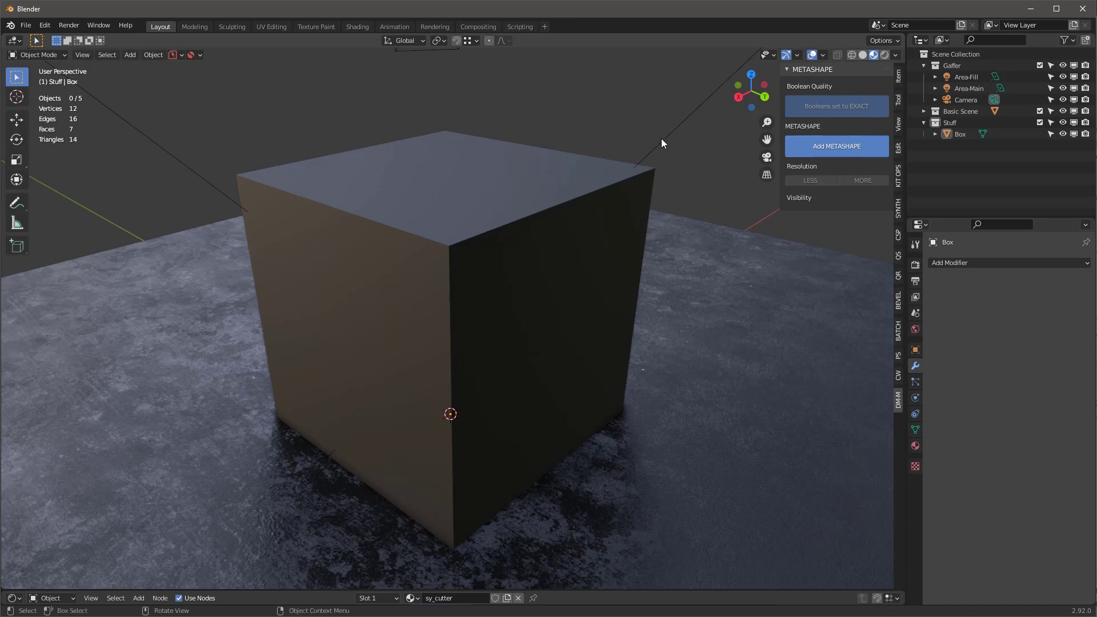
key(alt+Tab)
click(15, 355)
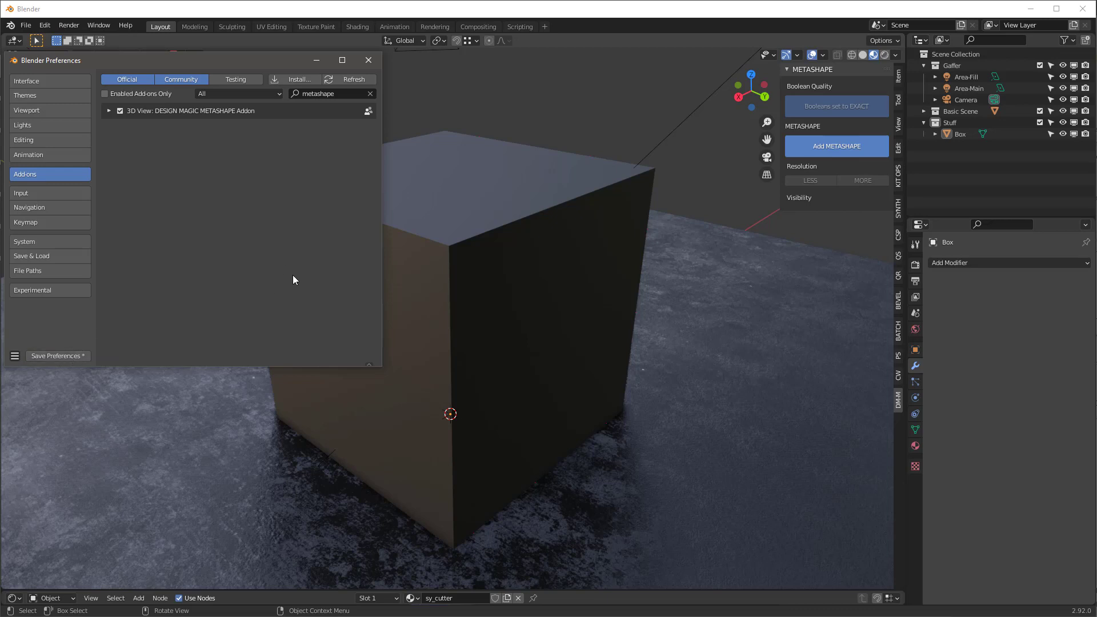
Clear the add-on search and expand the KIT OPS add-on's folder path settings
click(369, 93)
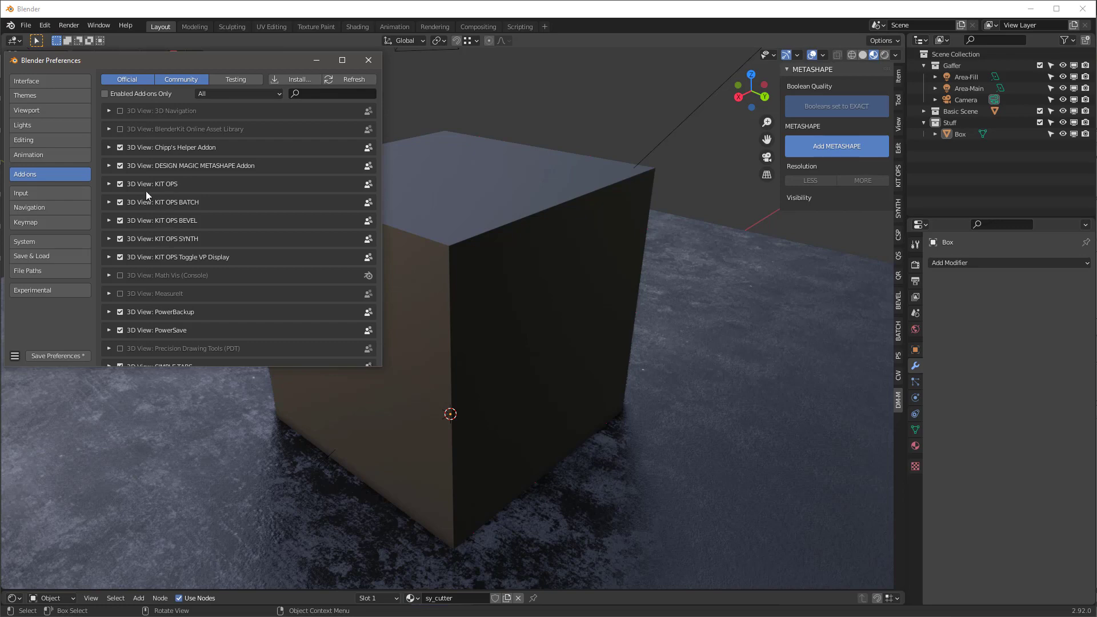
click(108, 183)
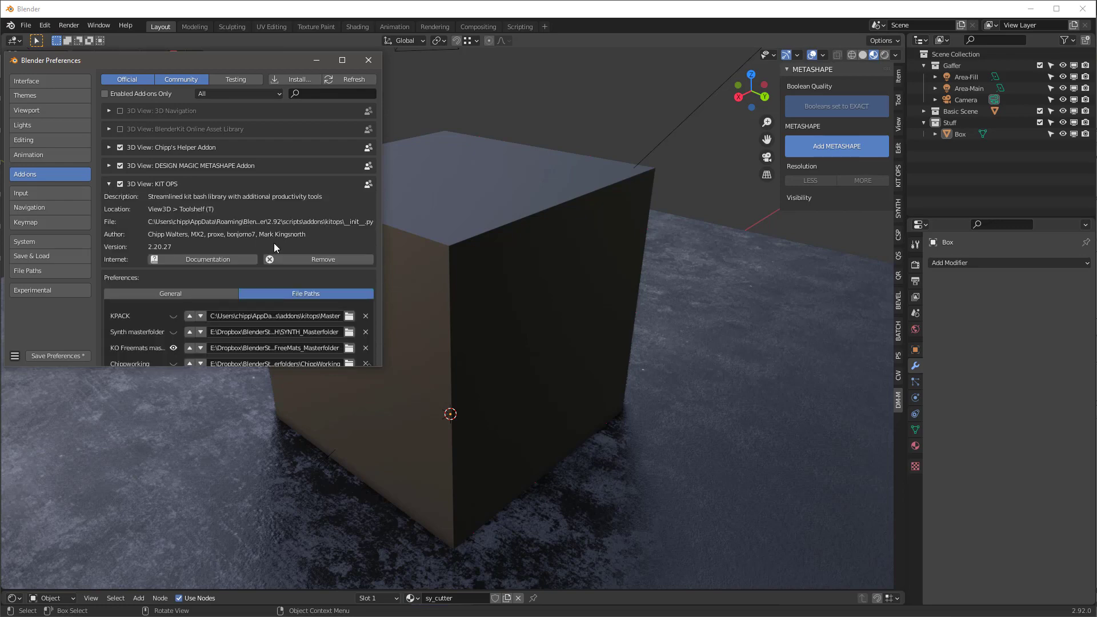
scroll(273, 243, down, 5)
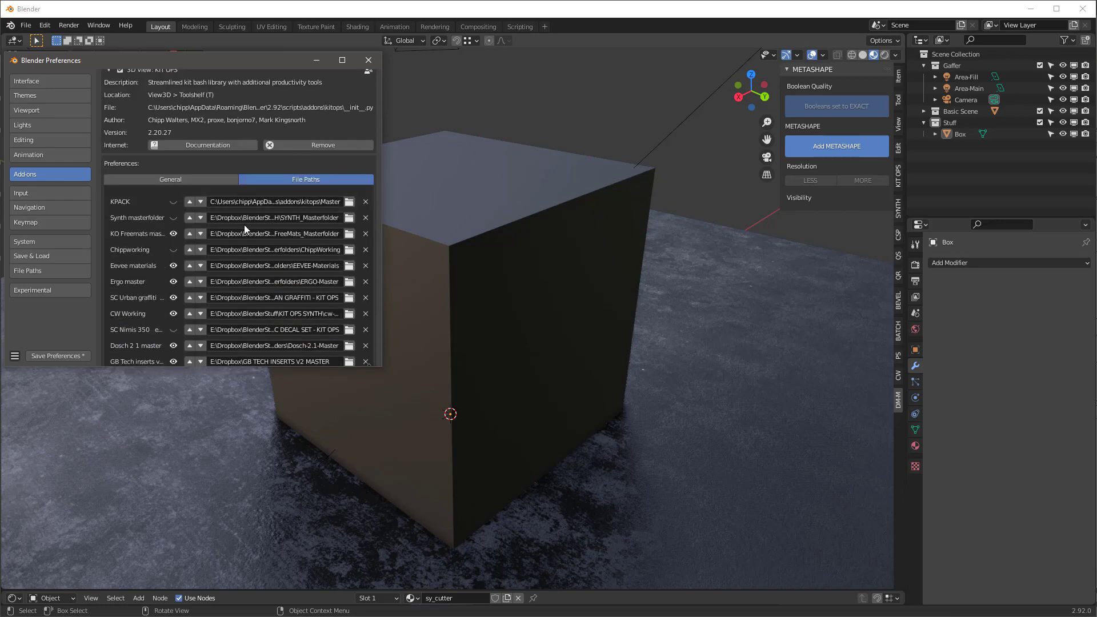
click(296, 180)
scroll(244, 235, down, 5)
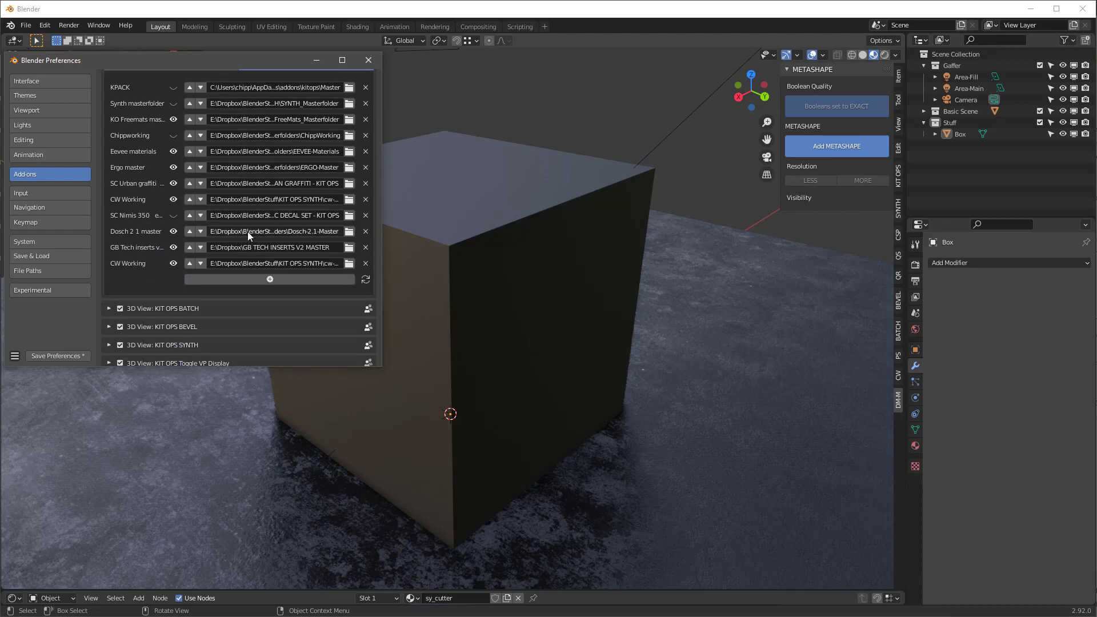
Add a KPACK path entry pointing to D:\New folder's ARCH-2050_Masterfolder
click(271, 279)
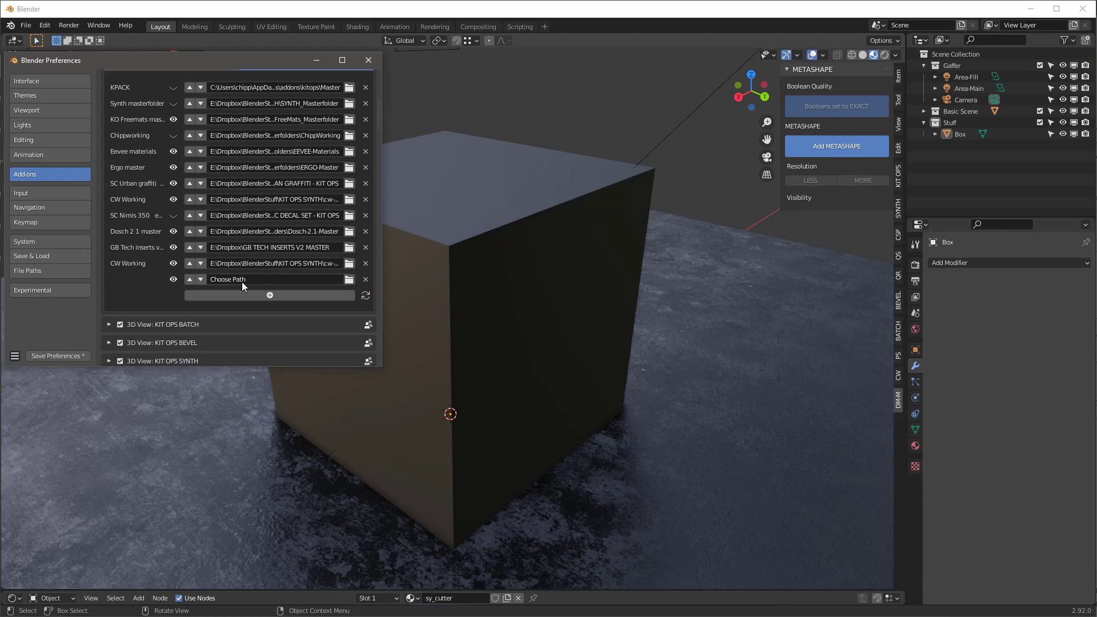
click(349, 280)
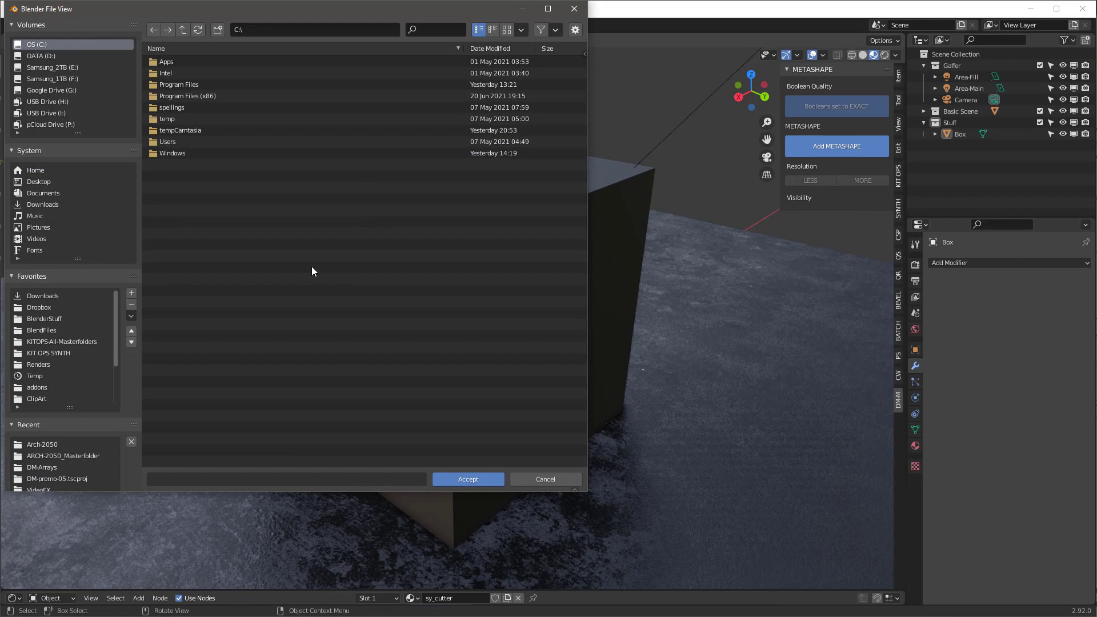
click(93, 465)
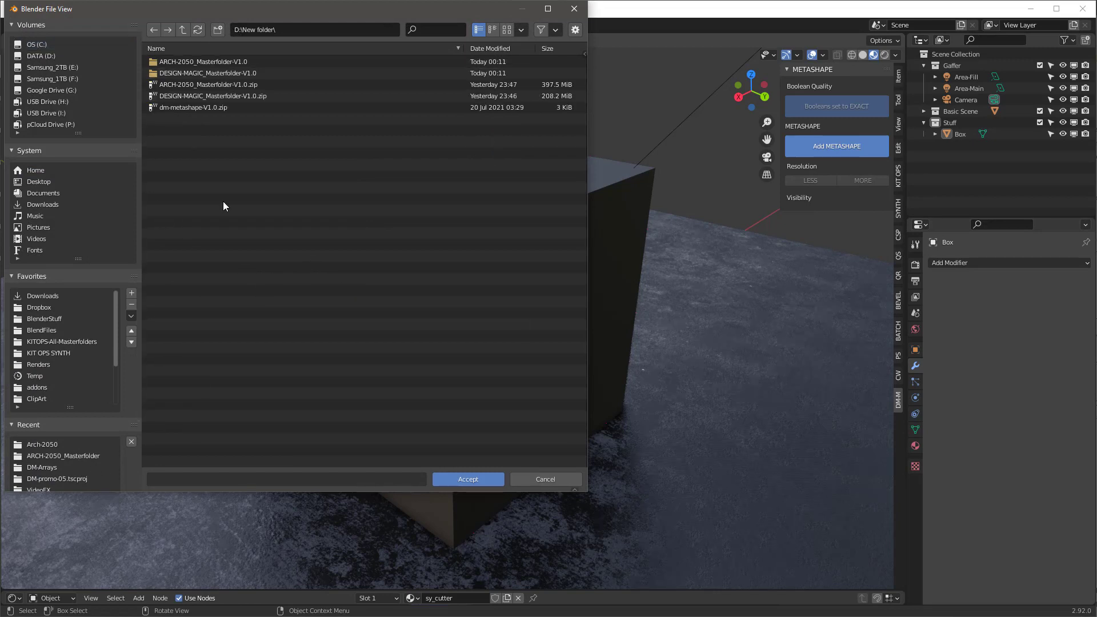
double_click(183, 64)
click(184, 61)
double_click(184, 61)
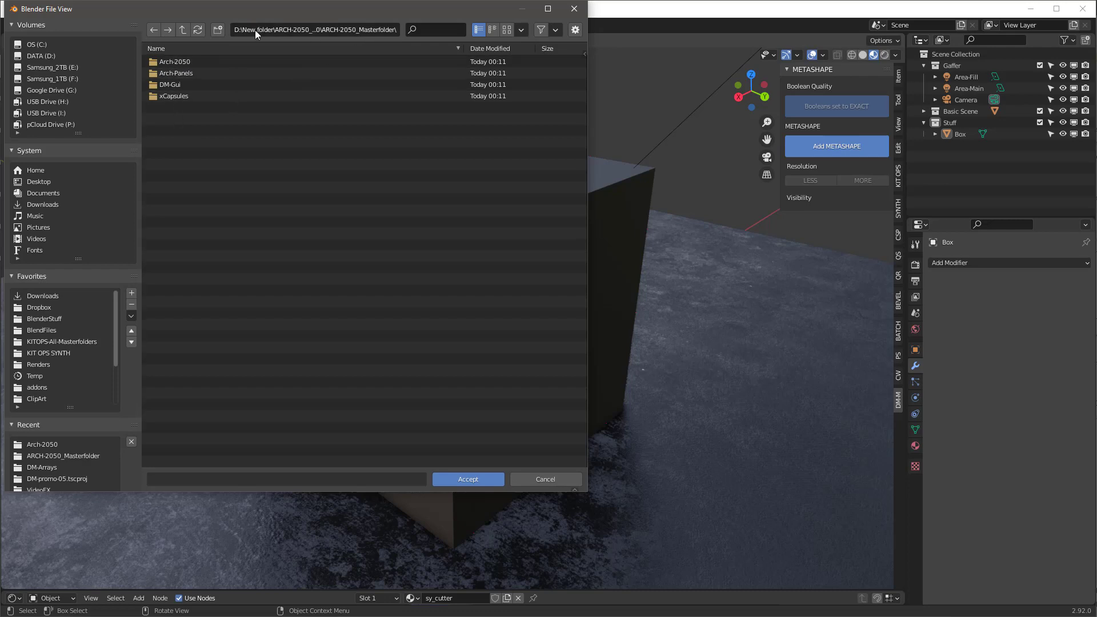
click(183, 30)
double_click(177, 61)
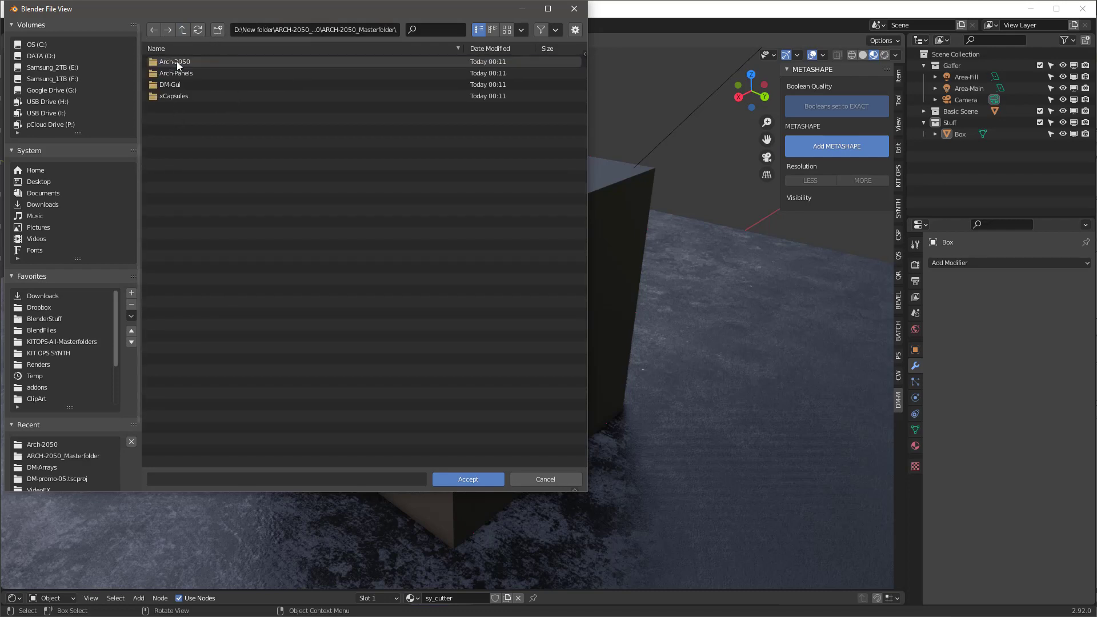
double_click(169, 61)
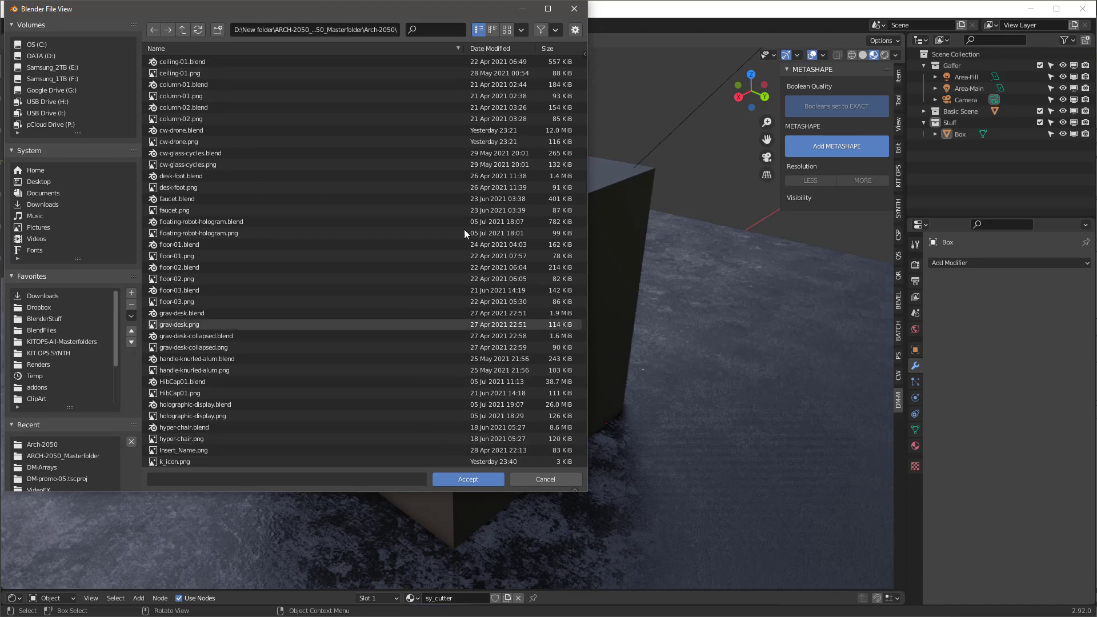
click(182, 29)
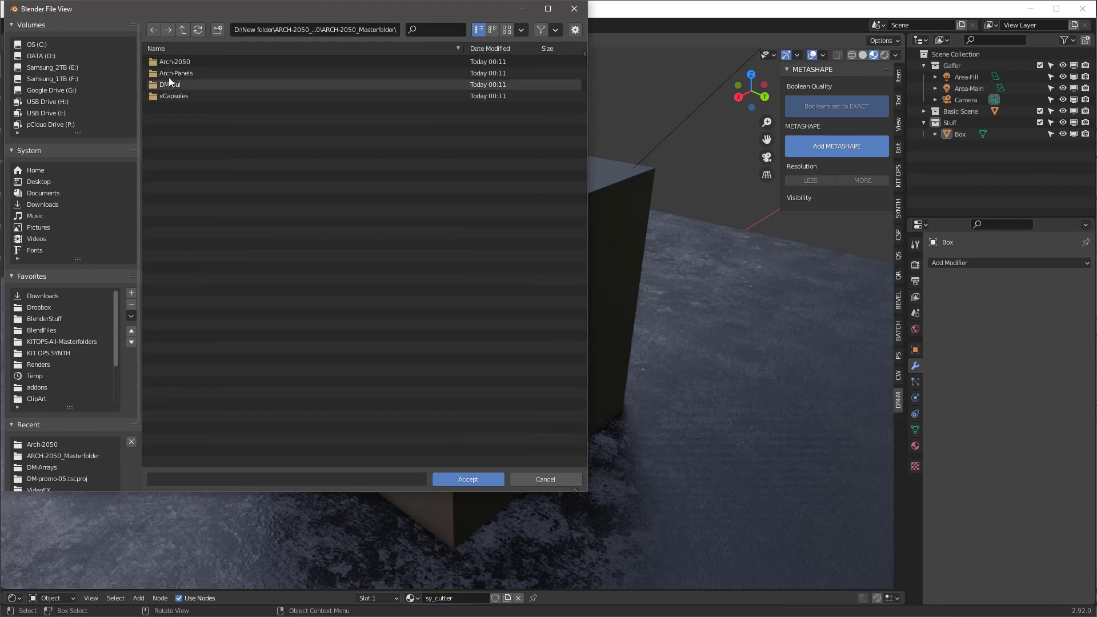
click(468, 480)
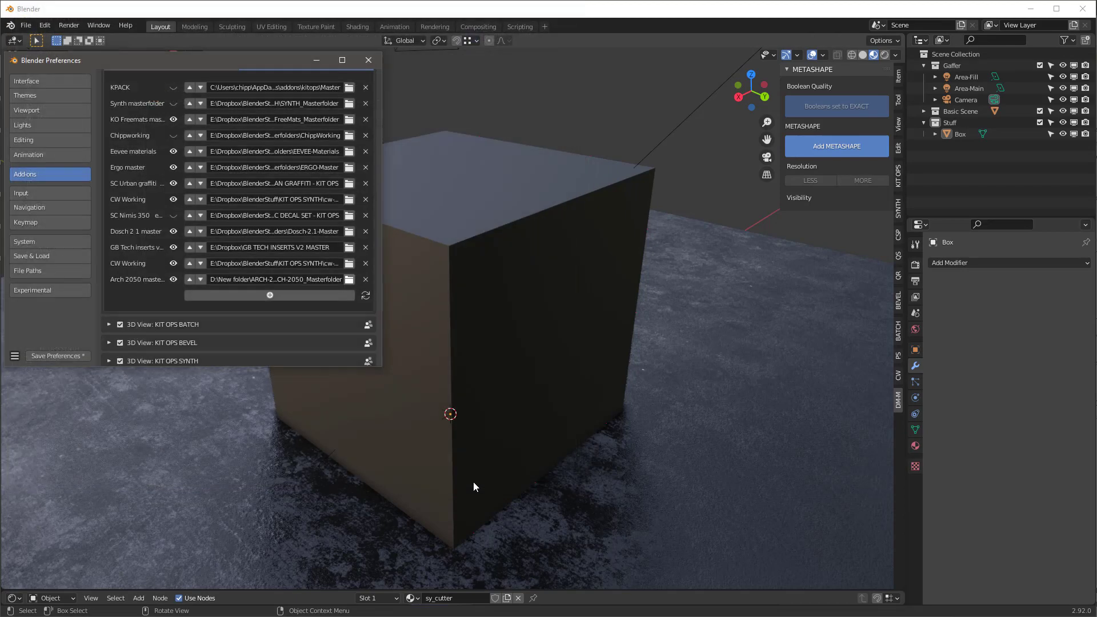
Add a second KPACK path entry pointing to DESIGN-MAGIC_Masterfolder
click(269, 295)
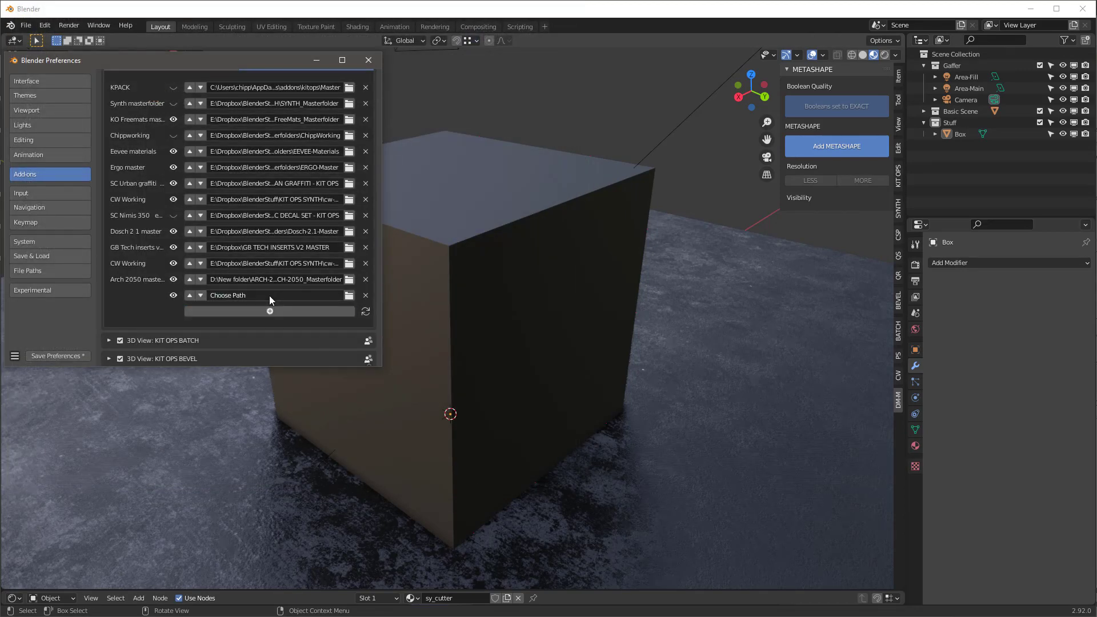
click(348, 296)
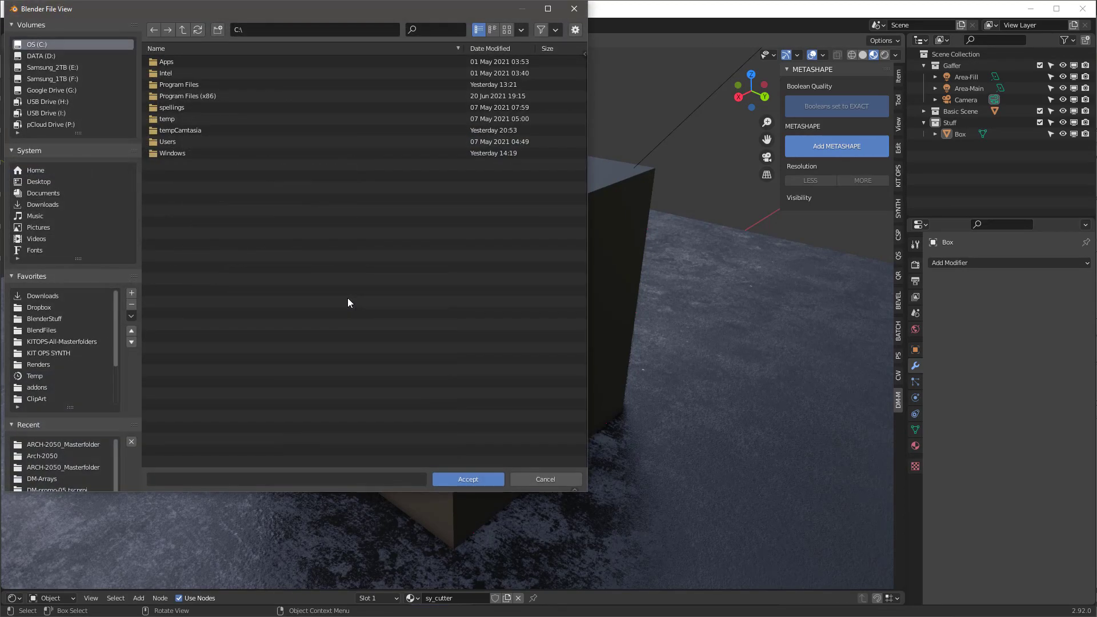
click(84, 444)
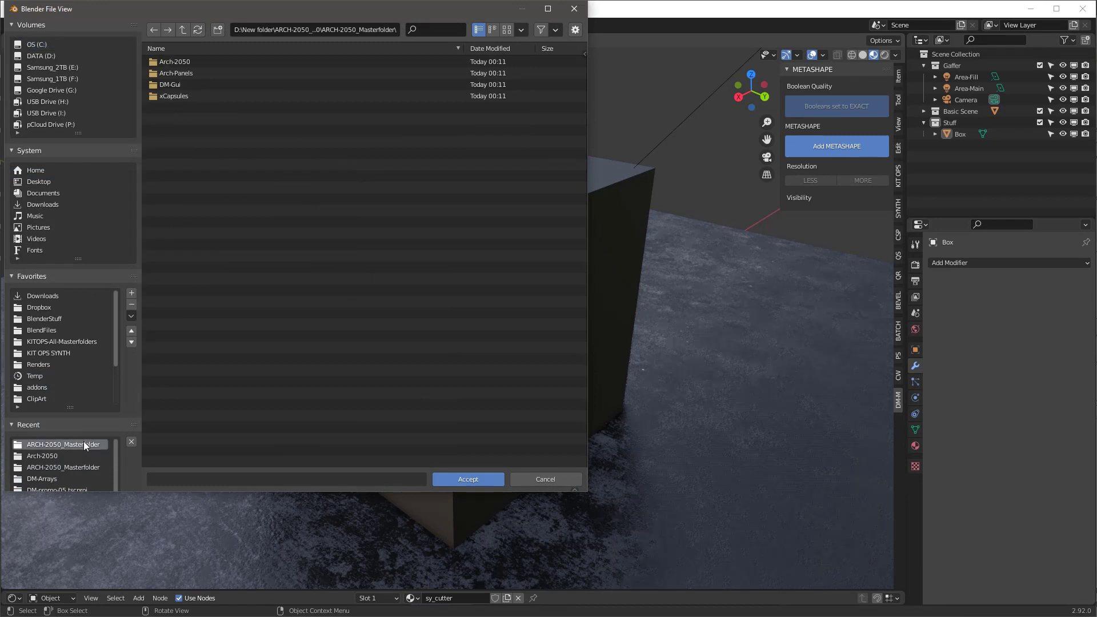
double_click(211, 72)
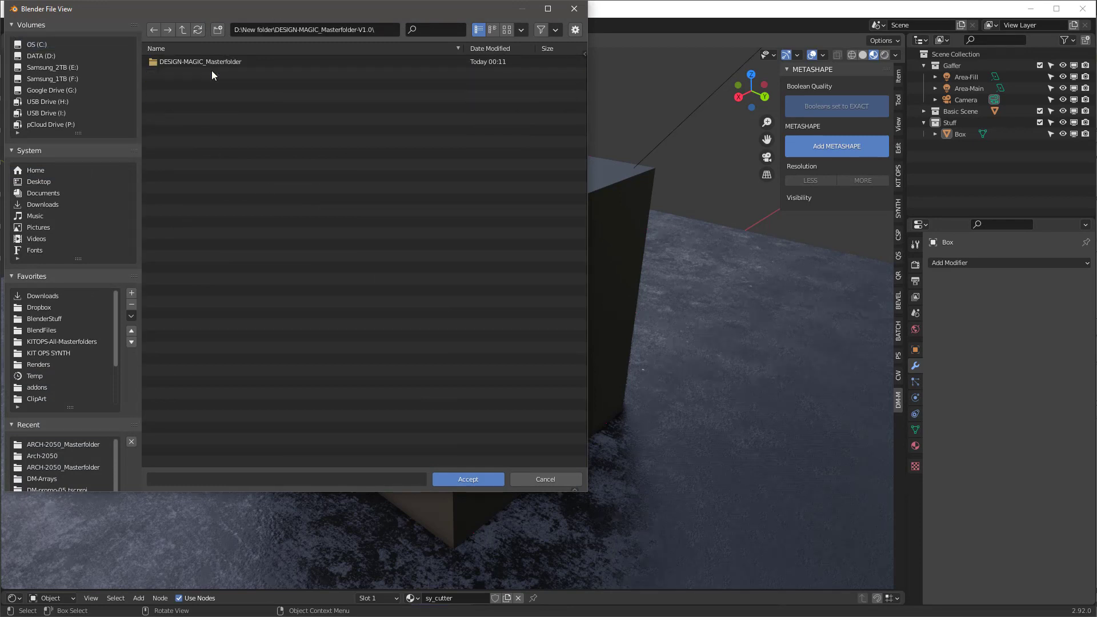
double_click(201, 63)
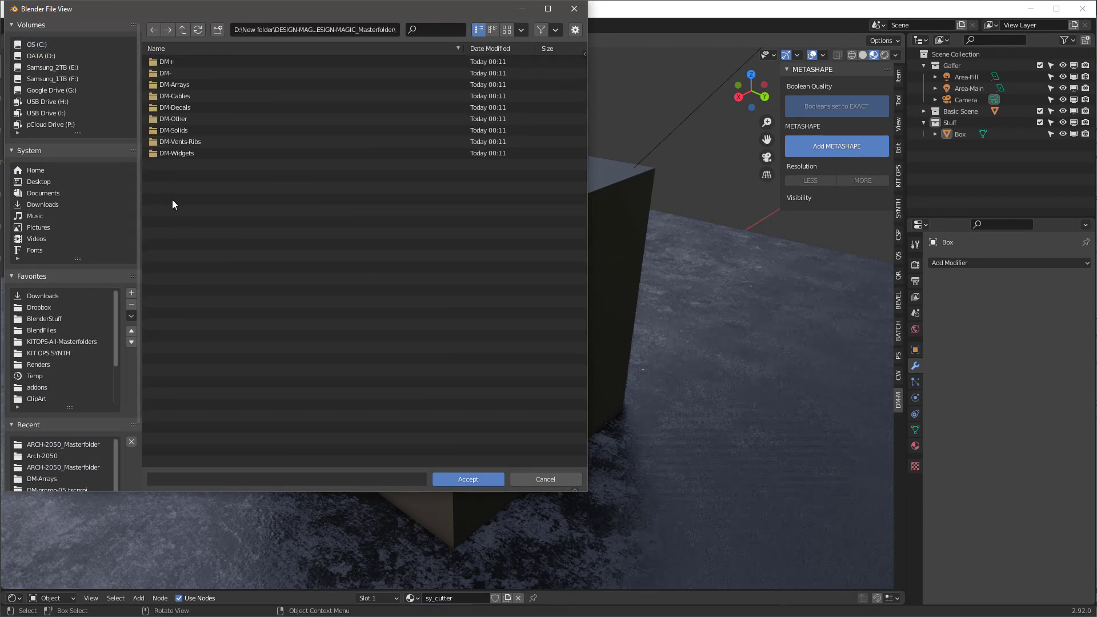
double_click(192, 63)
click(182, 30)
click(474, 484)
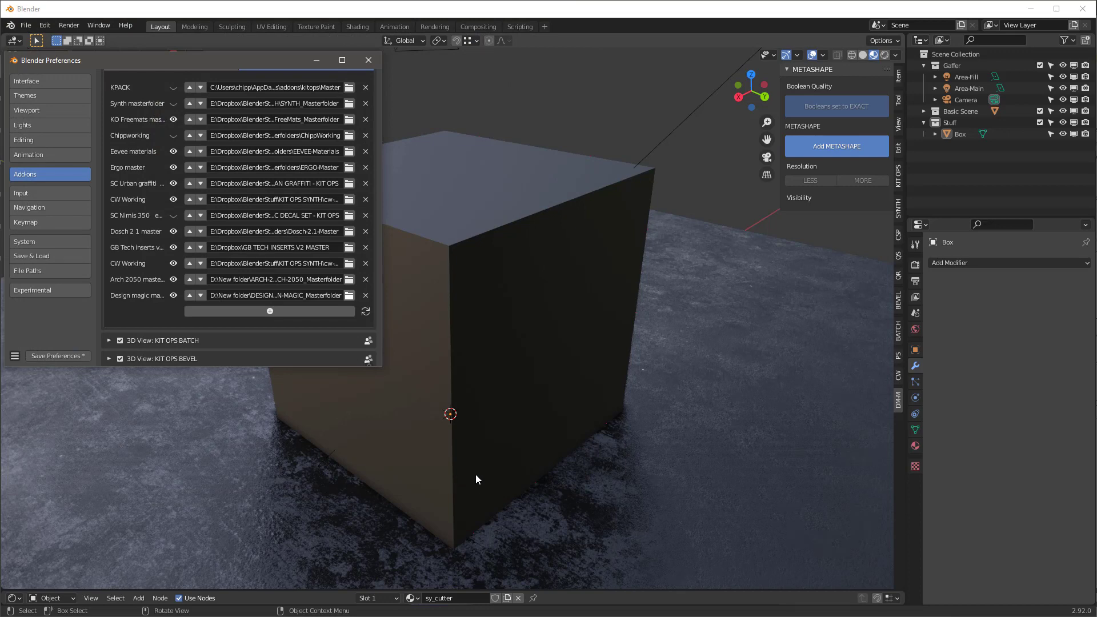
Close Preferences and check the list of available KPACKs in the KIT OPS sidebar
click(369, 61)
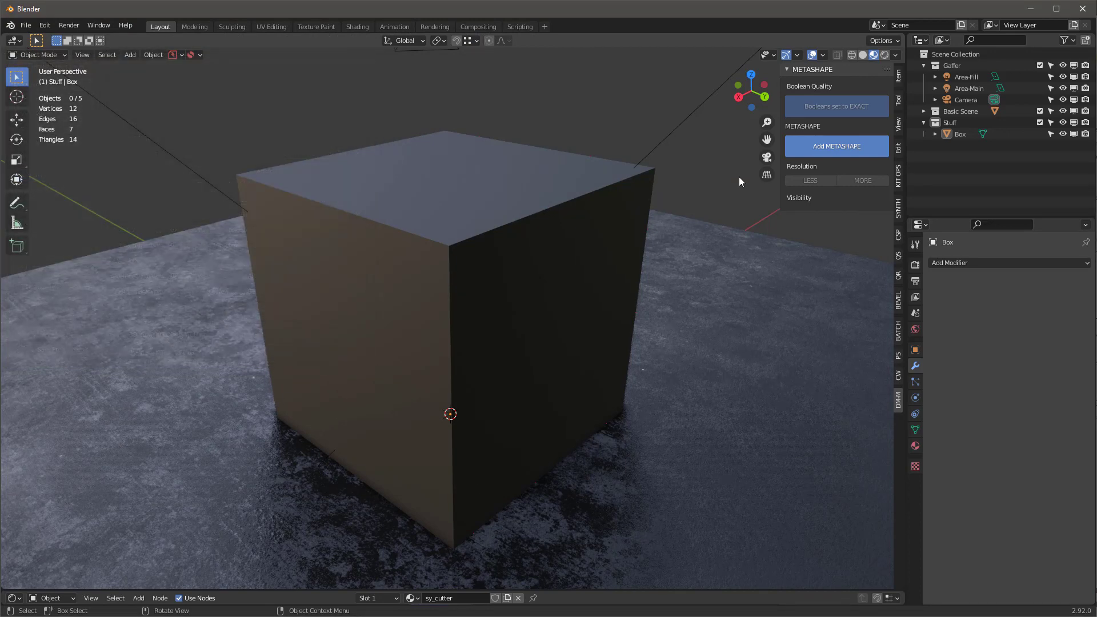
click(898, 177)
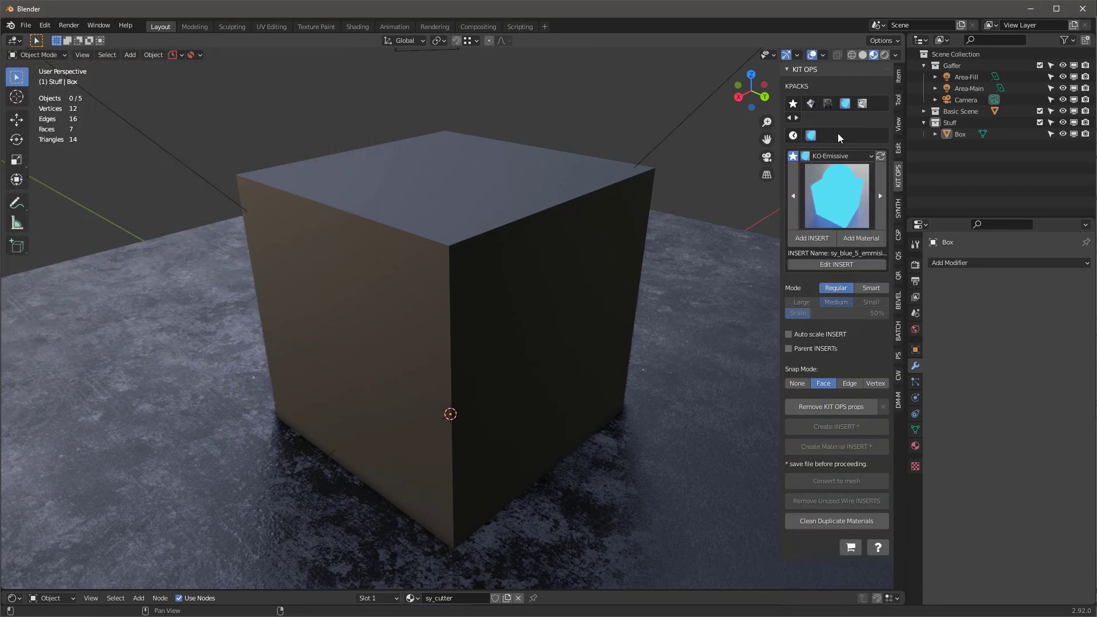
click(810, 155)
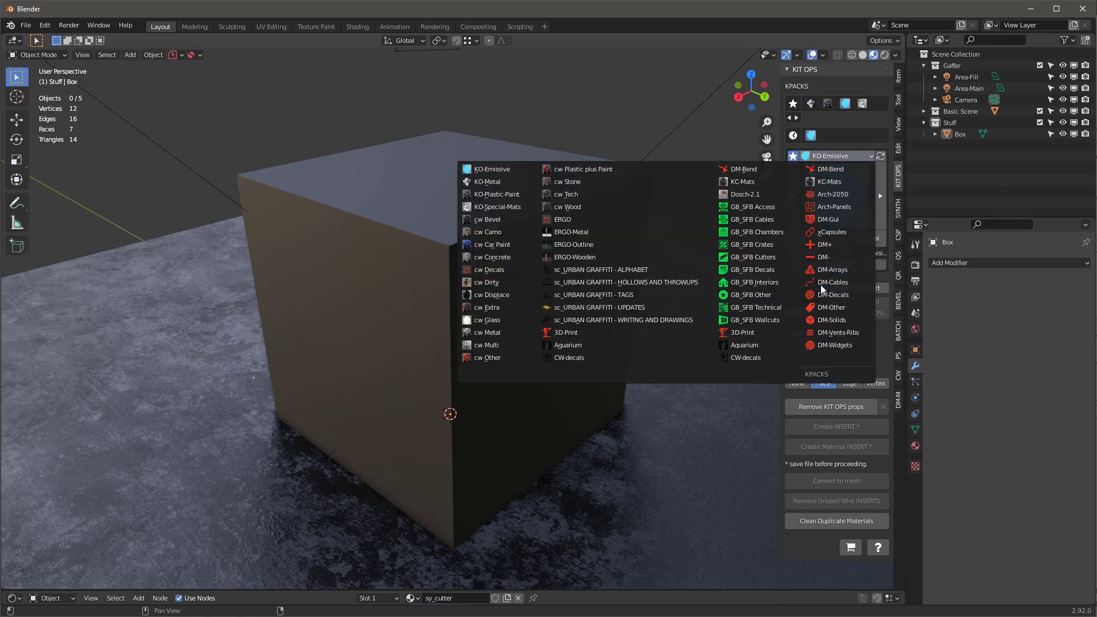
Move the Design magic masterfolder path to the top of the list and refresh KPACKS
click(44, 26)
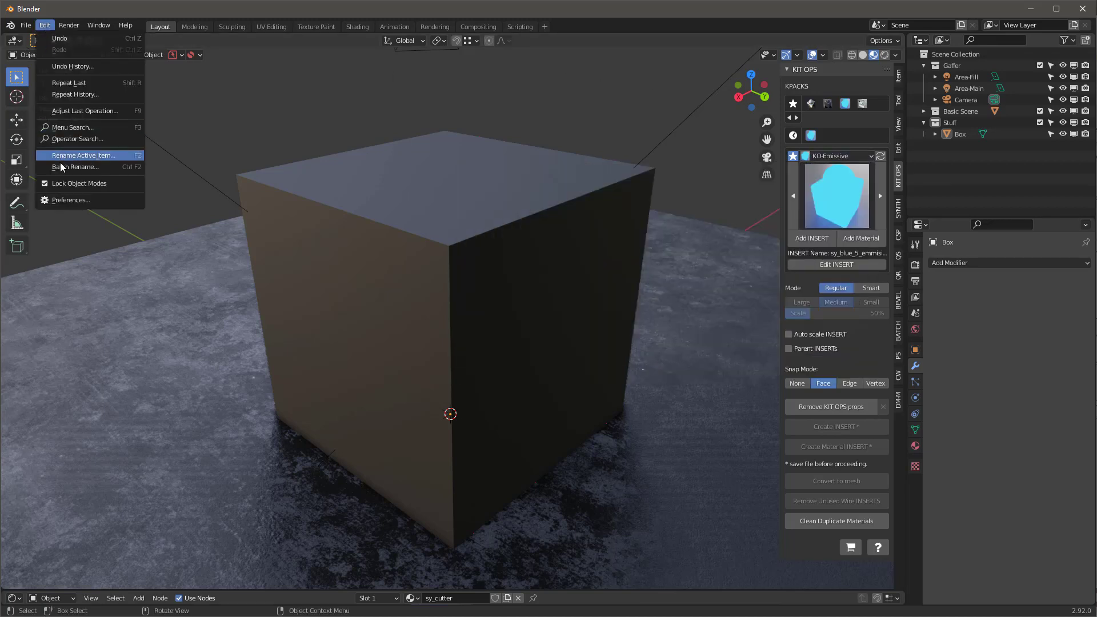
click(80, 205)
scroll(239, 311, down, 5)
scroll(233, 297, up, 1)
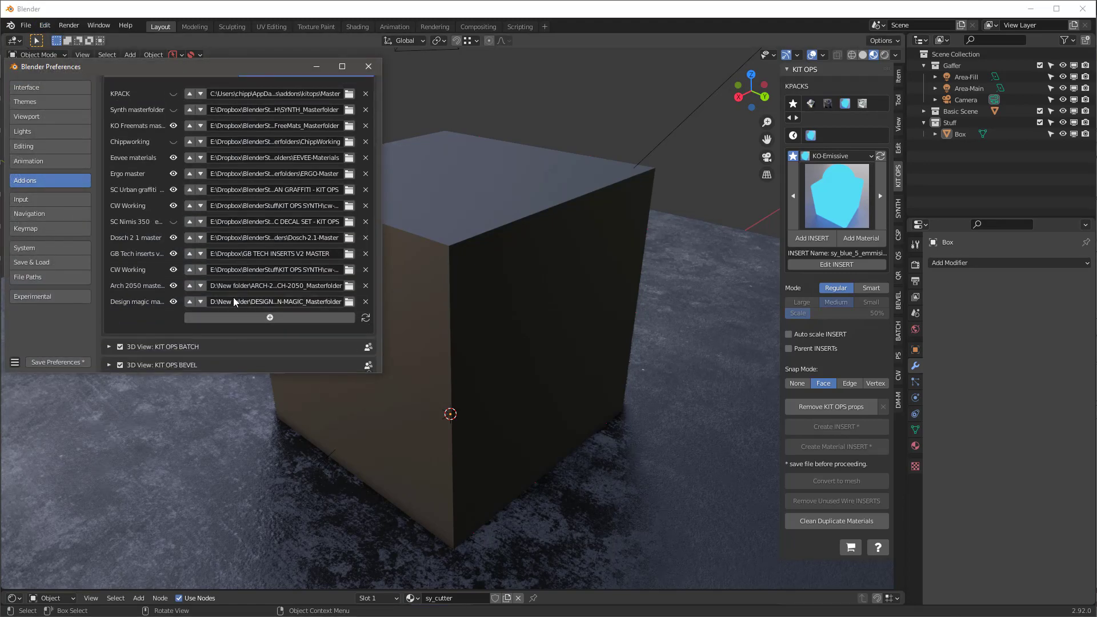
click(190, 301)
click(189, 286)
click(189, 269)
click(190, 253)
click(190, 237)
click(190, 221)
click(189, 205)
click(190, 189)
click(189, 157)
click(189, 125)
click(189, 109)
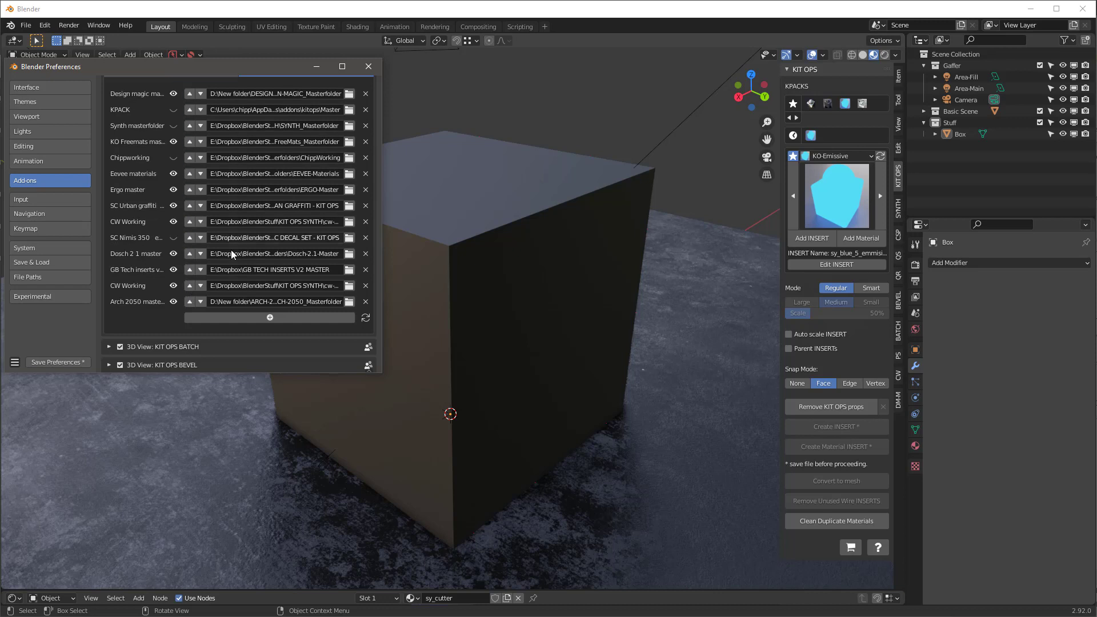
click(365, 318)
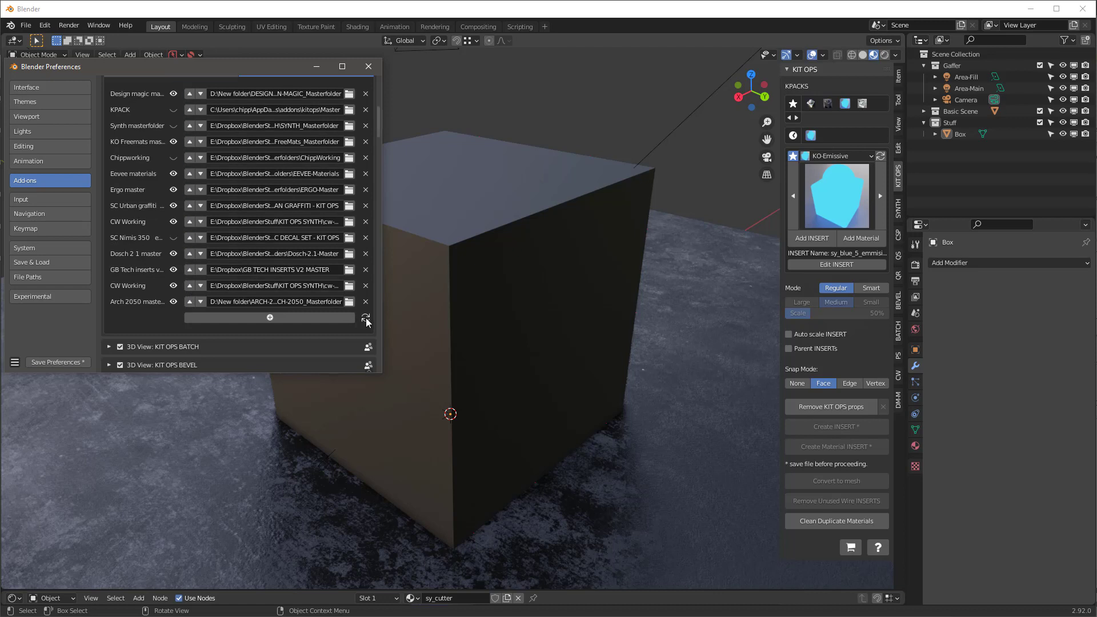
Browse the DM+ insert grid, then bring up the installed KPACK list
click(831, 195)
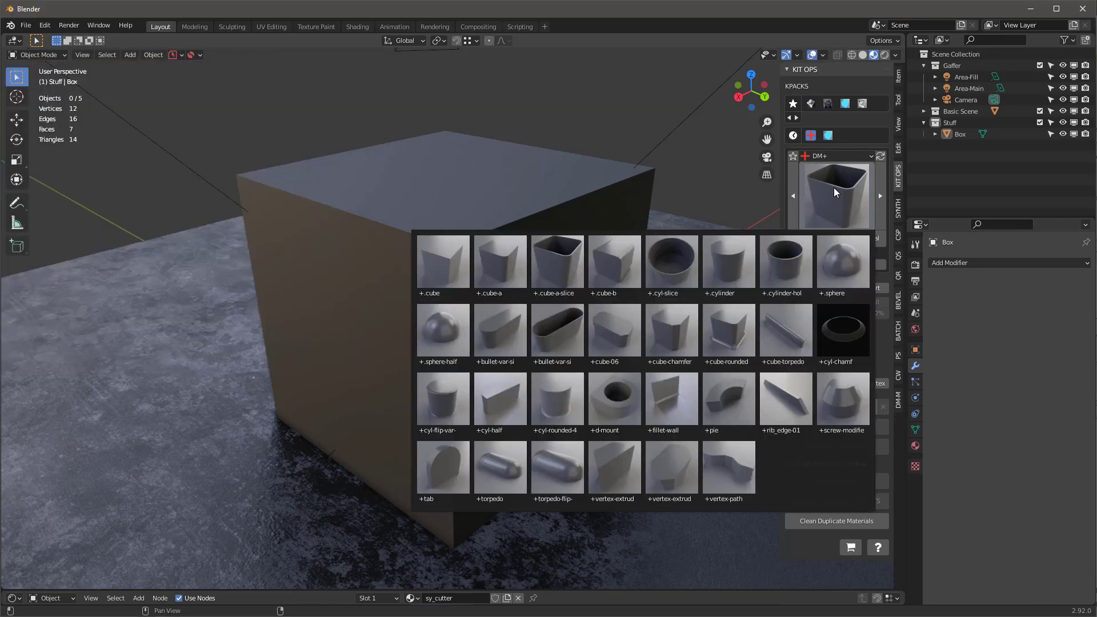
click(837, 156)
click(577, 157)
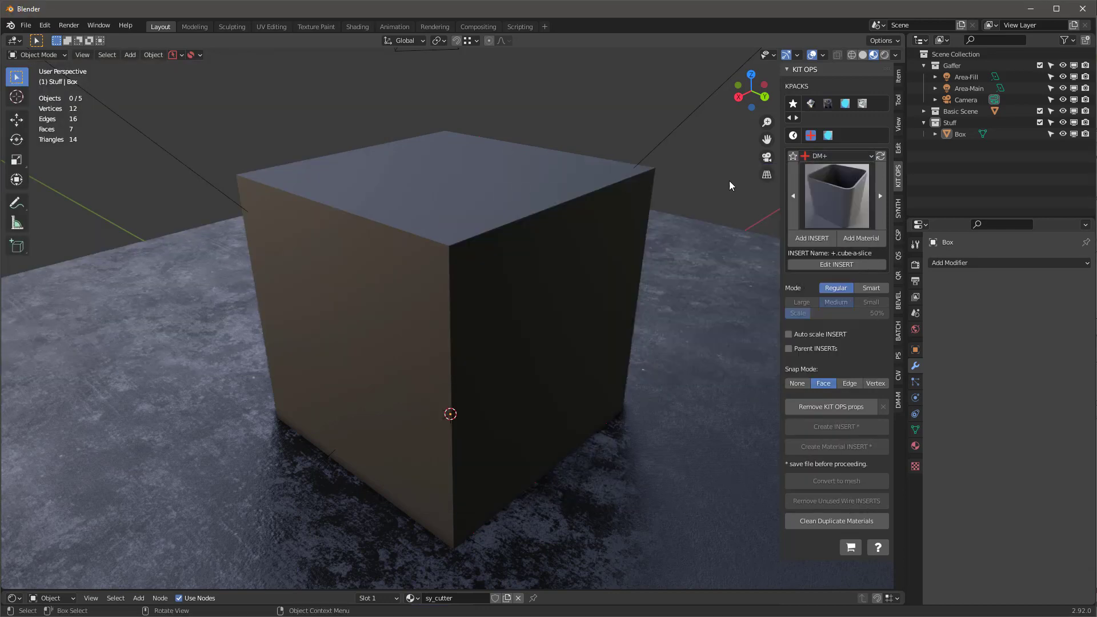
click(826, 186)
click(837, 155)
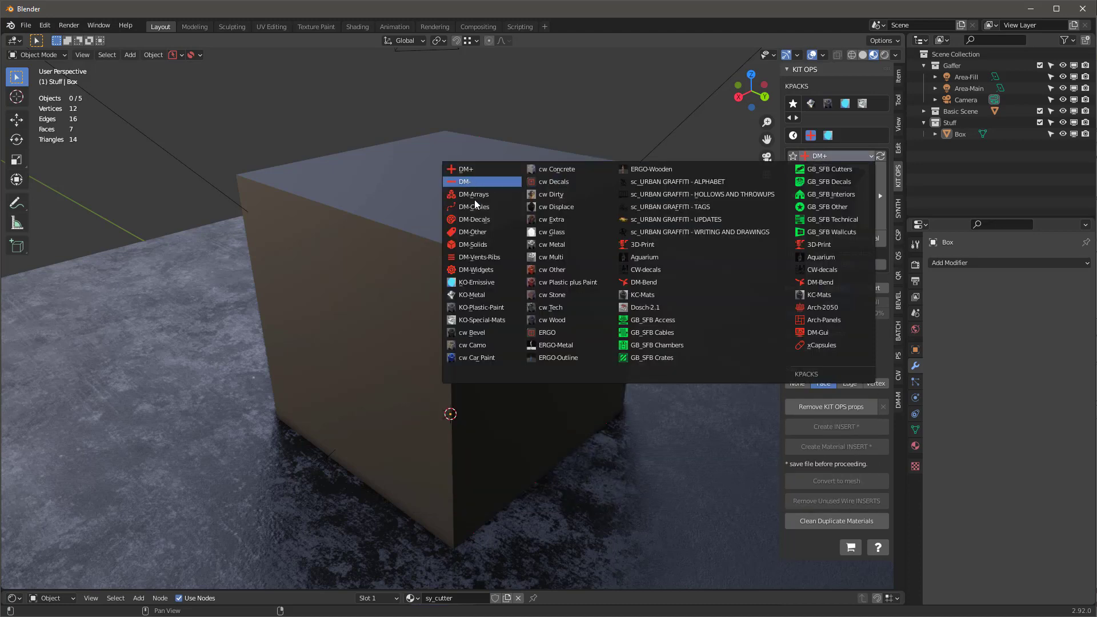
Favourite the DM-Solids KPACK and move it three places earlier
click(473, 245)
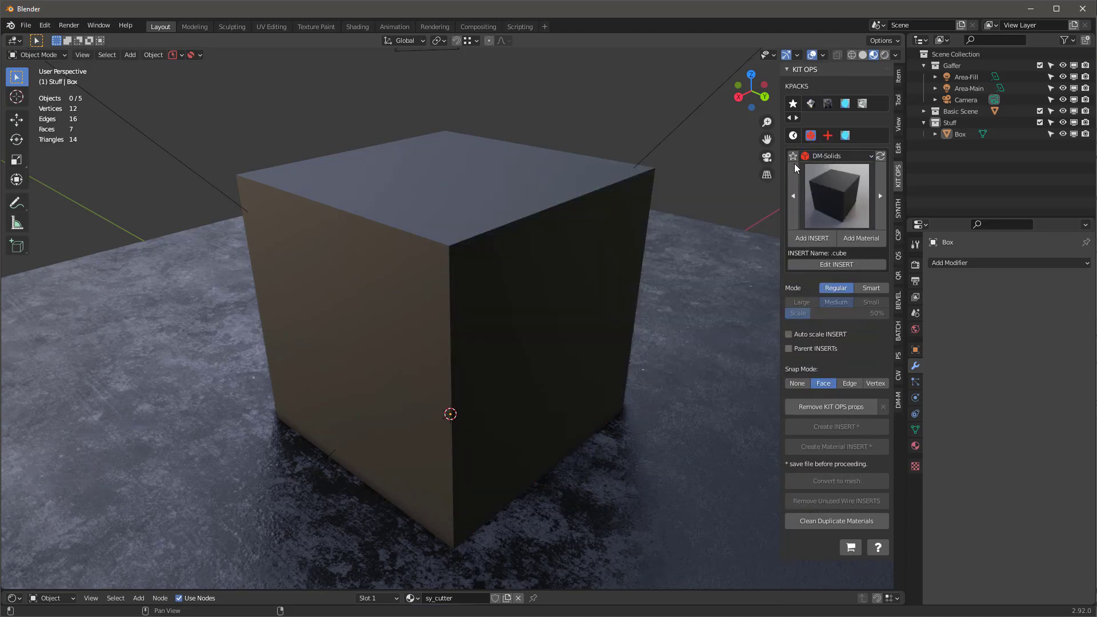
click(793, 157)
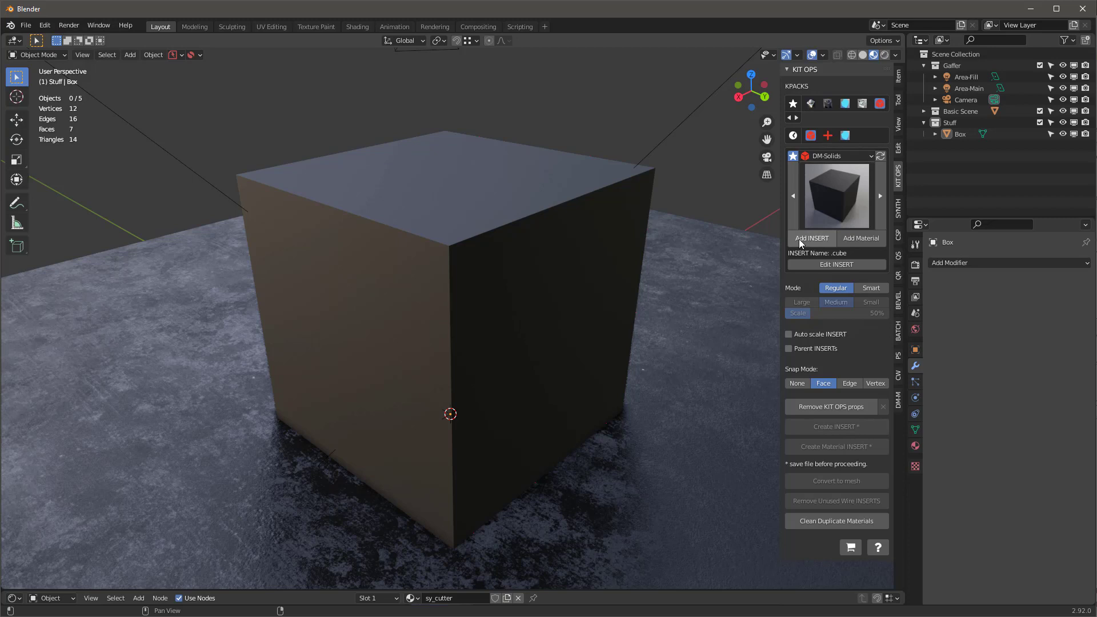
click(790, 118)
click(789, 117)
click(790, 118)
click(790, 117)
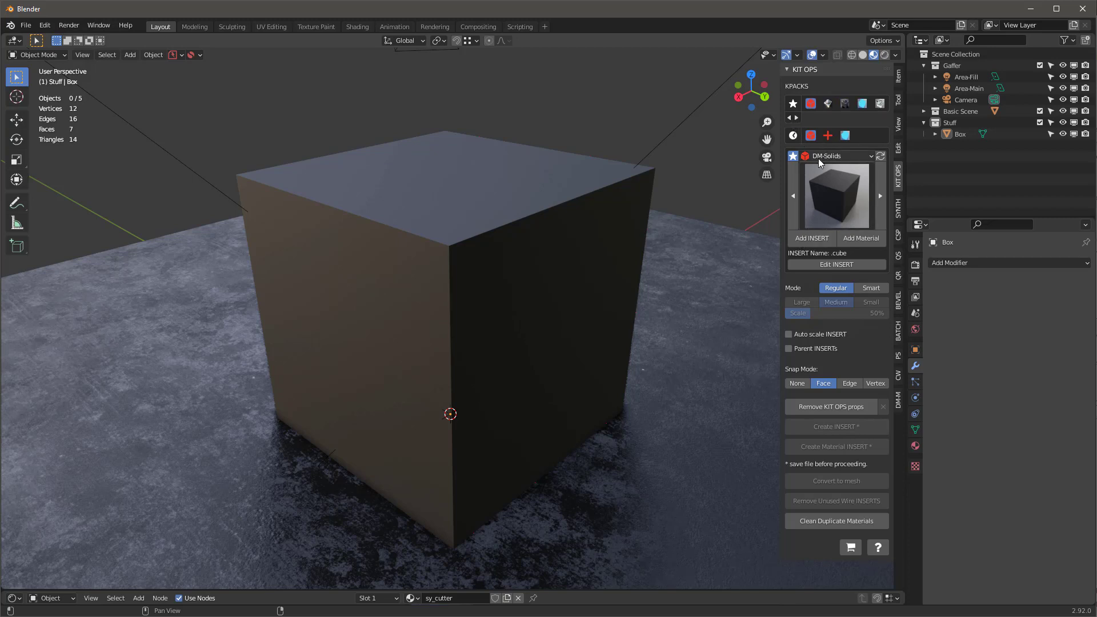
Favourite the DM+ KPACK and move it three places earlier
click(826, 137)
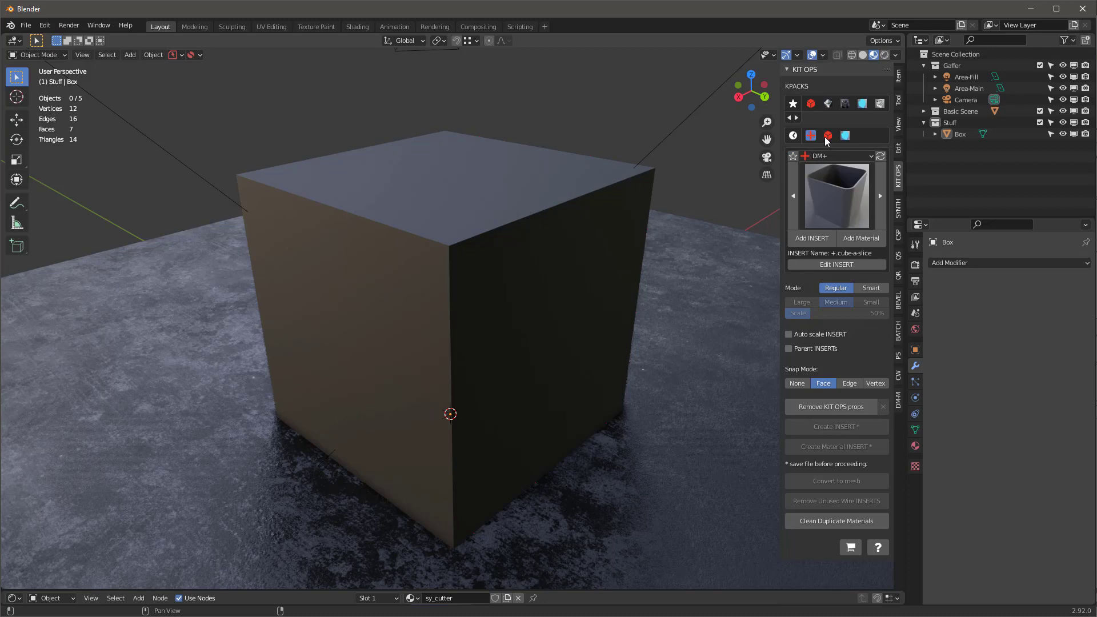
click(792, 156)
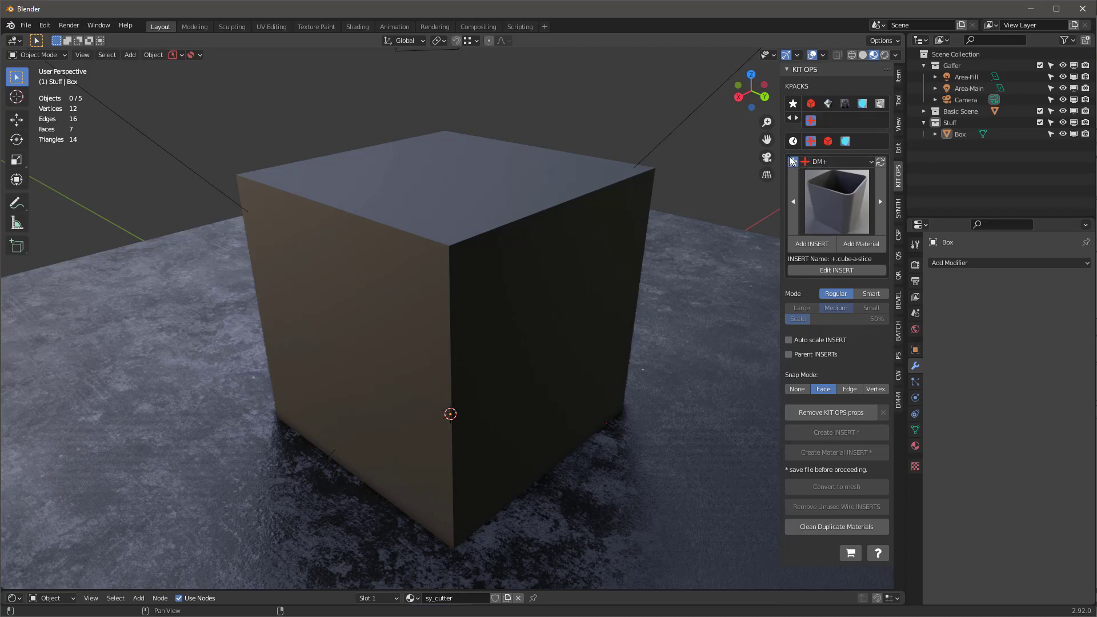
click(789, 118)
click(790, 119)
click(790, 118)
click(789, 119)
Favourite the DM- KPACK and move it three places earlier
click(806, 164)
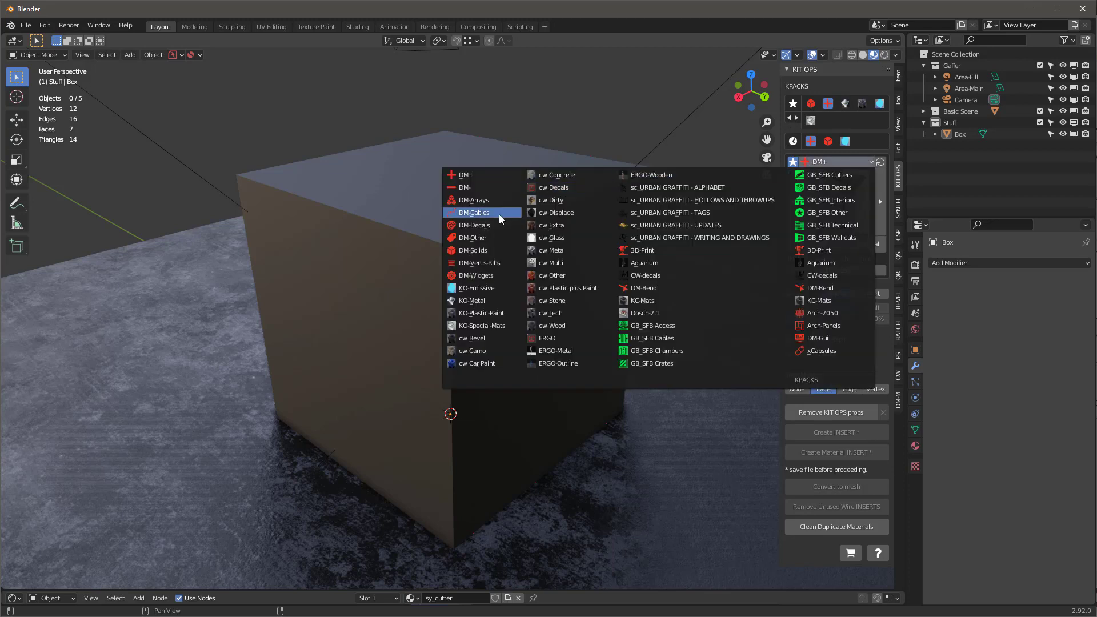
click(460, 190)
click(793, 162)
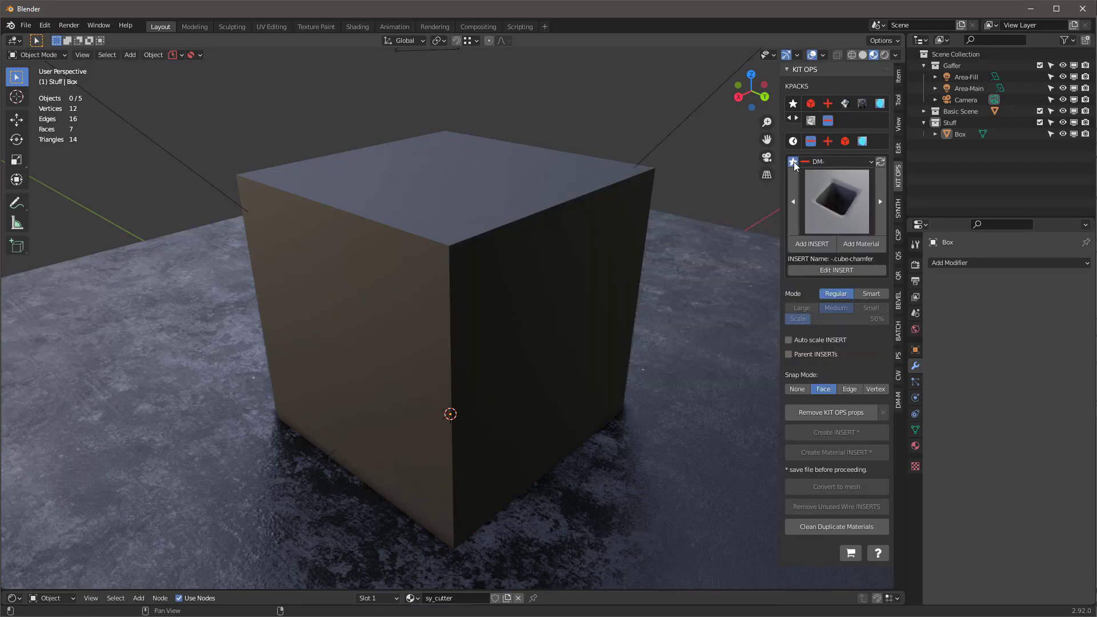
click(790, 118)
click(790, 119)
click(789, 118)
click(789, 119)
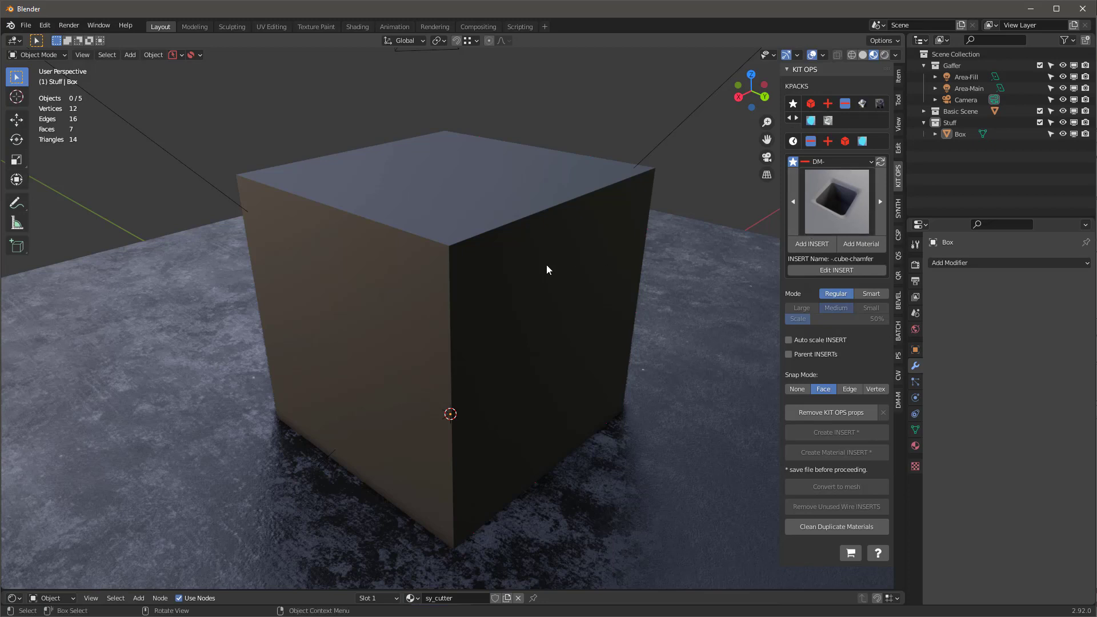
Add a scaled DM+ +cube-torpedo insert along the left edge of the box top
click(514, 211)
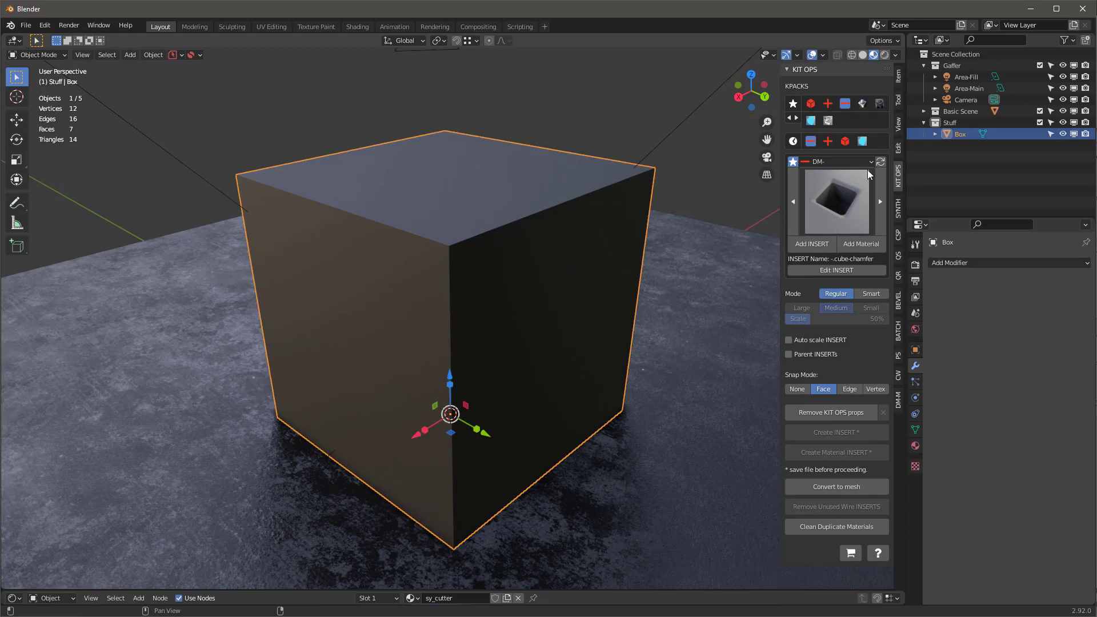
click(811, 104)
click(828, 104)
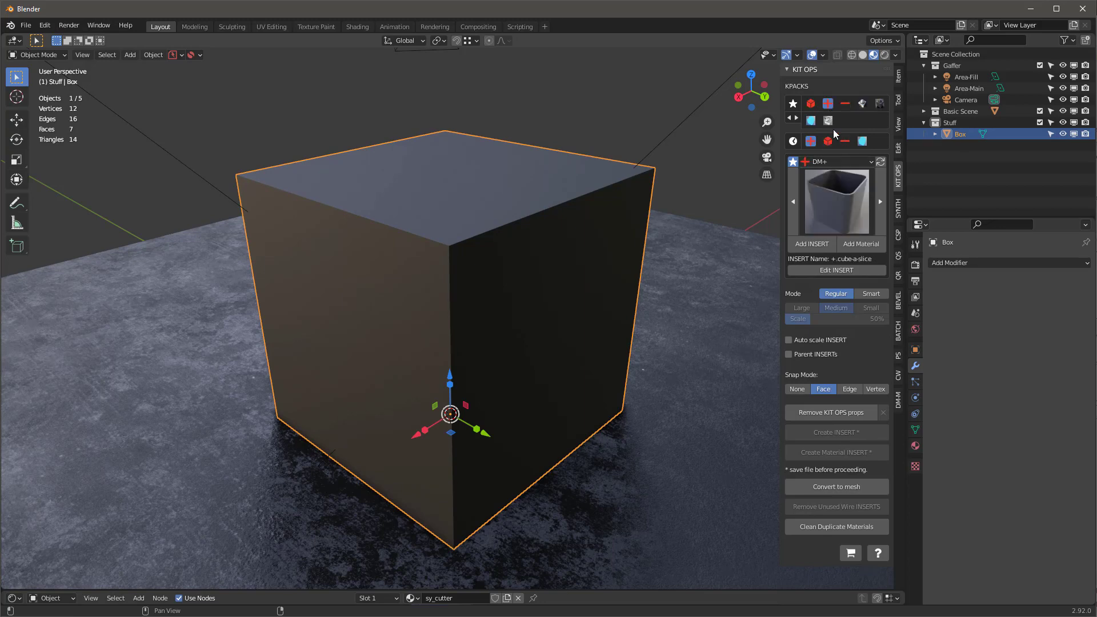
click(844, 197)
click(784, 340)
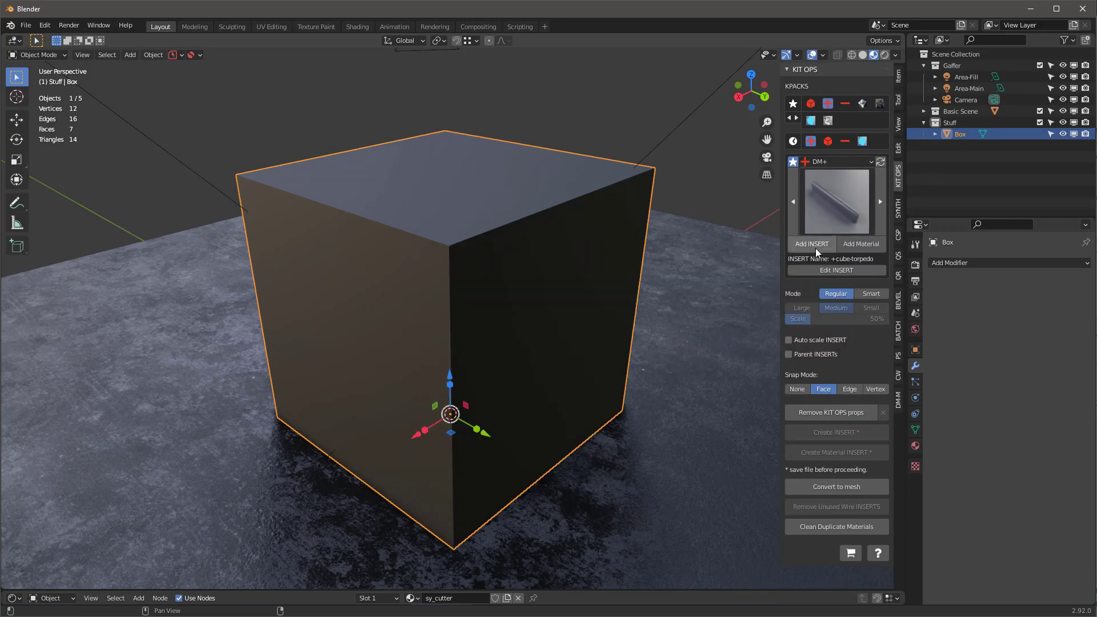
click(812, 244)
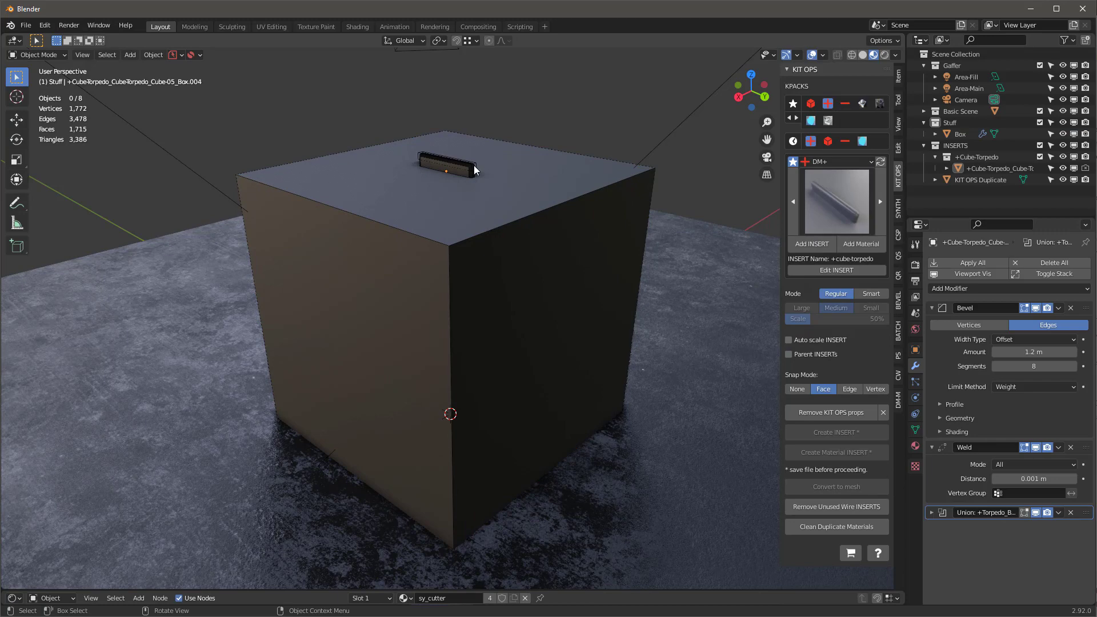
scroll(473, 162, up, 2)
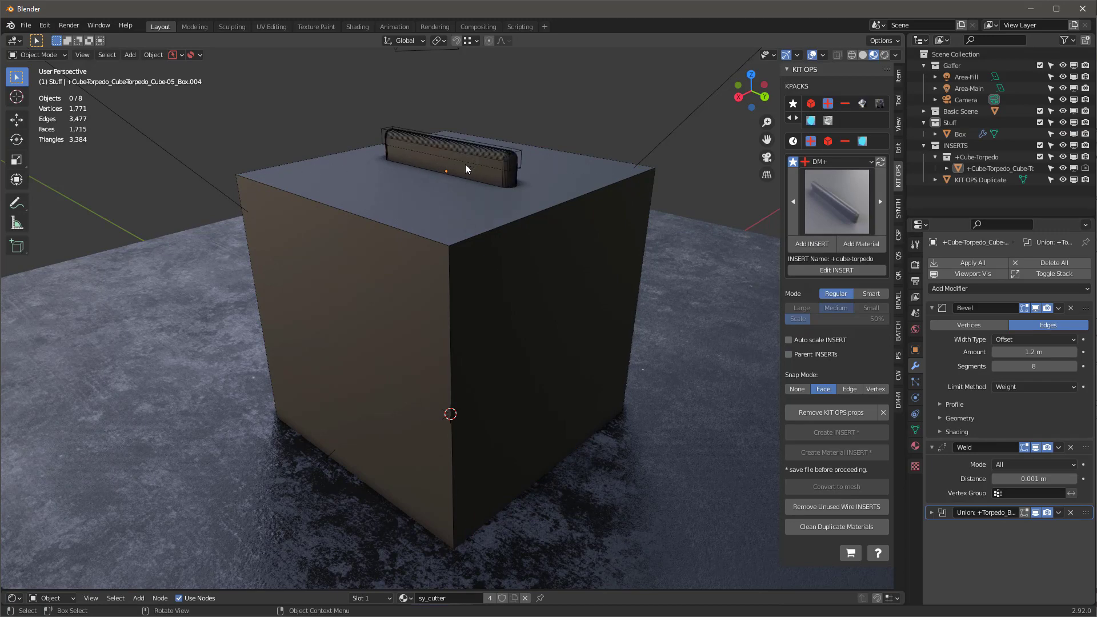
click(332, 201)
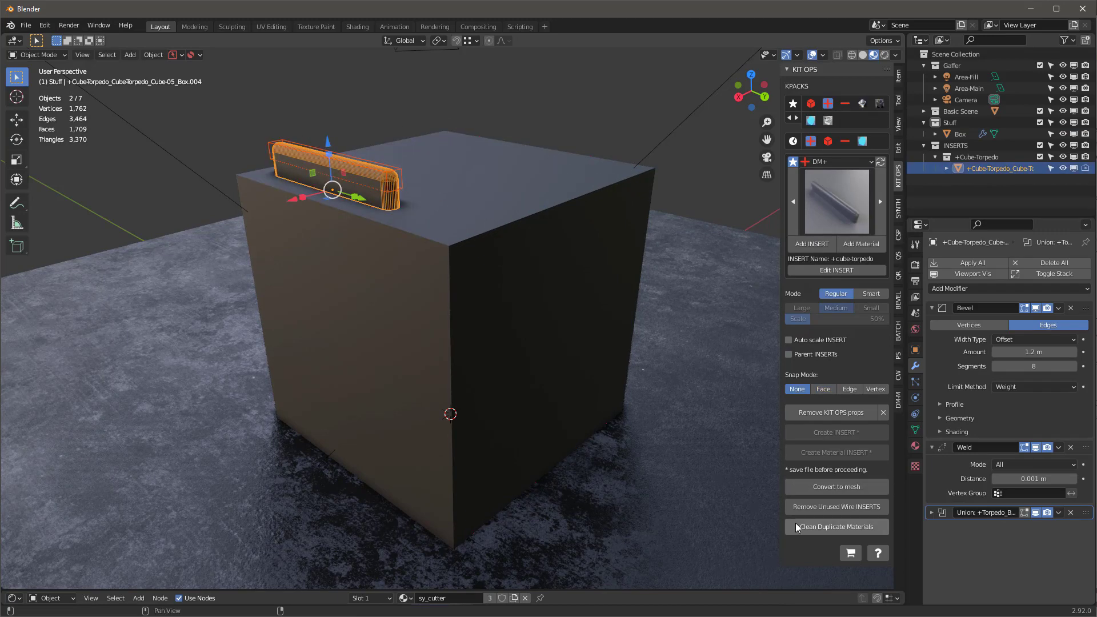
Set the insert to Smart mode and mirror it on X to the opposite edge
click(876, 293)
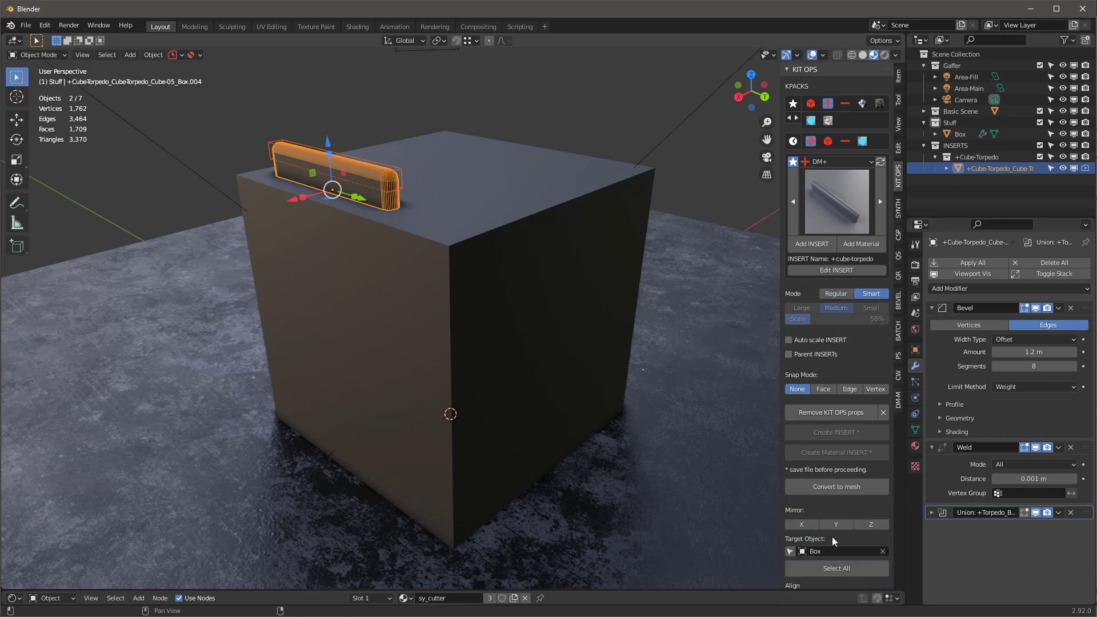
click(790, 527)
click(479, 224)
middle_drag(492, 221, 457, 208)
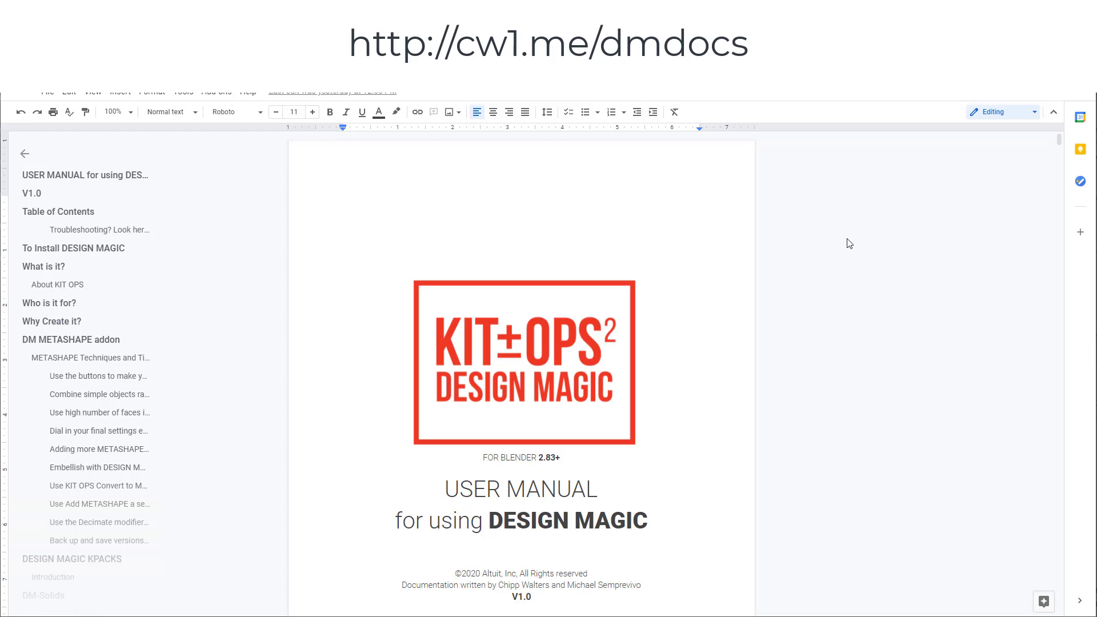
Scroll the DESIGN MAGIC Manual to the DM METASHAPE Boolean-versus-smoothing cube examples
scroll(848, 251, down, 20)
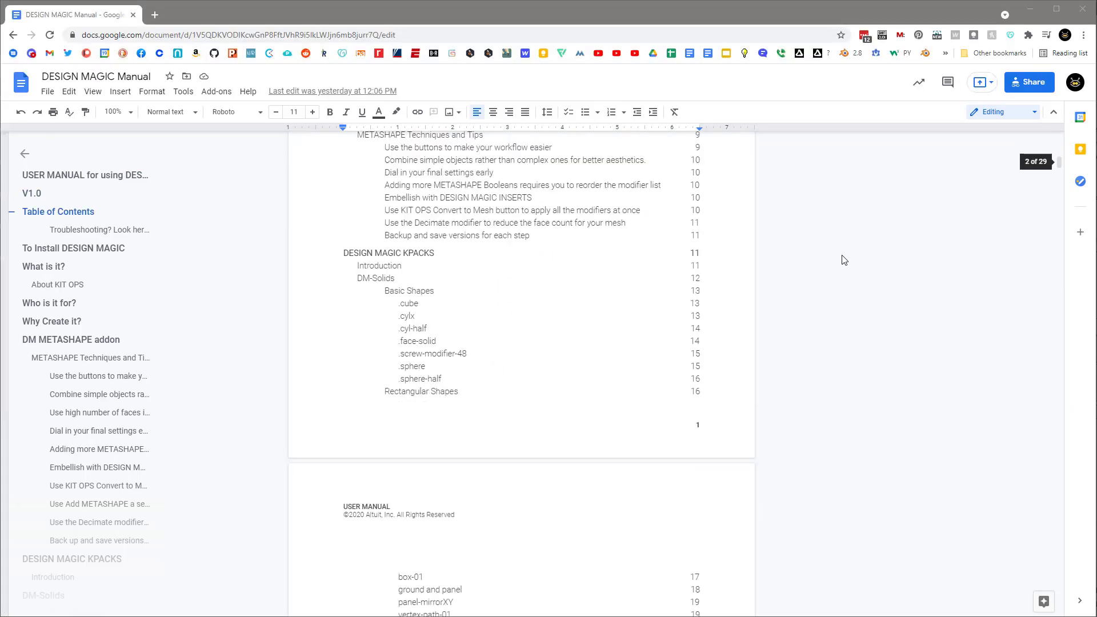
scroll(844, 260, down, 20)
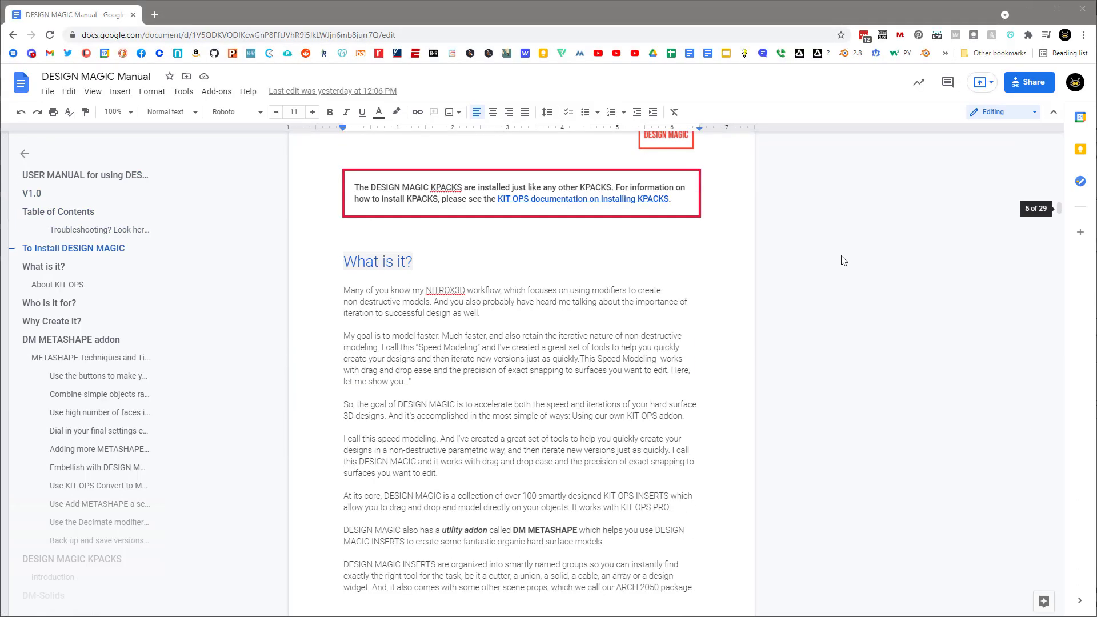
scroll(842, 261, down, 20)
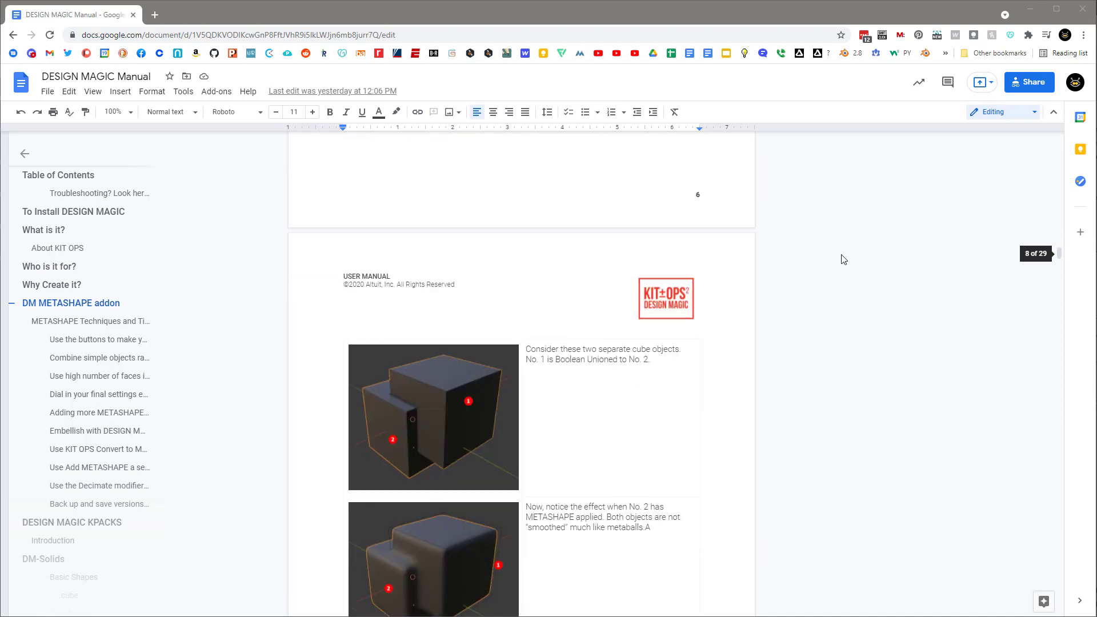
scroll(842, 260, down, 3)
scroll(848, 321, down, 5)
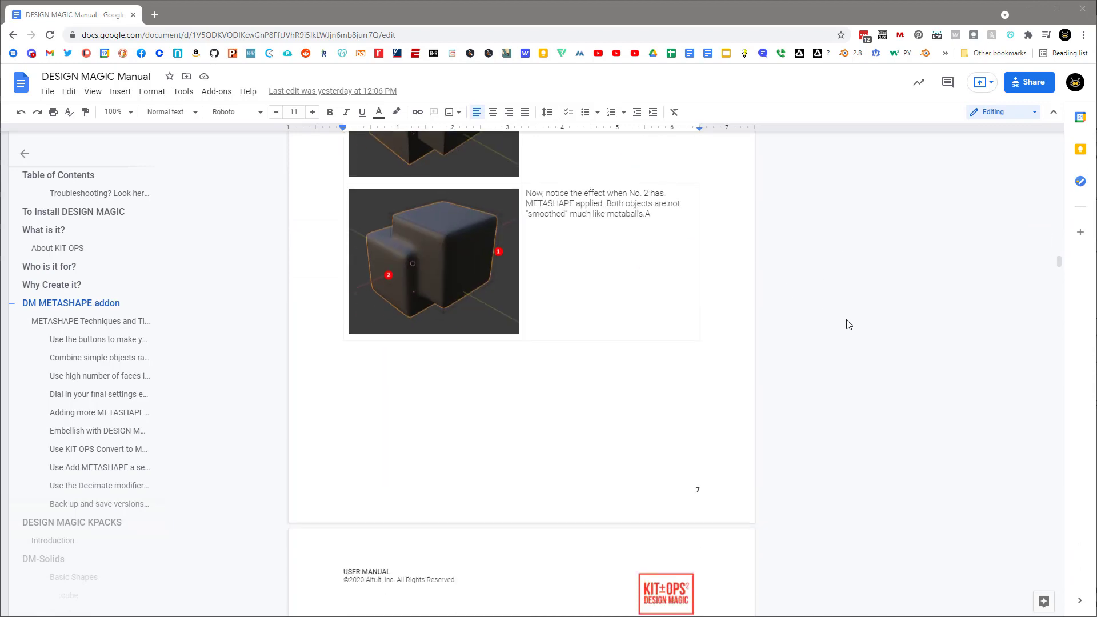